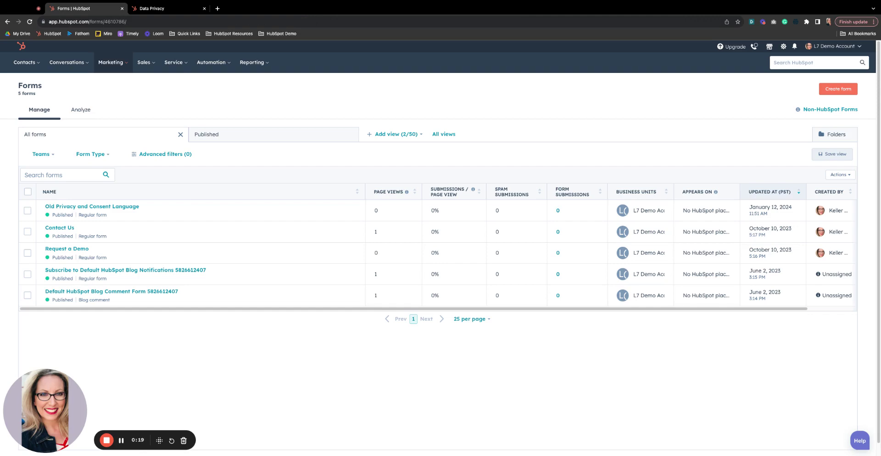
Step: Open the consent options in the account's privacy settings and review the default legitimate interest, privacy policy, communication and data processing texts
{"action": "left_click", "coordinate": [155, 9]}
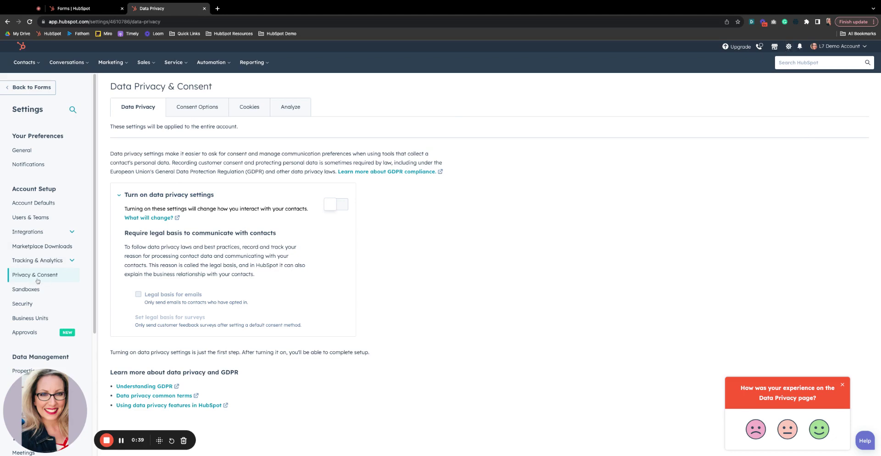
{"action": "left_click", "coordinate": [197, 107]}
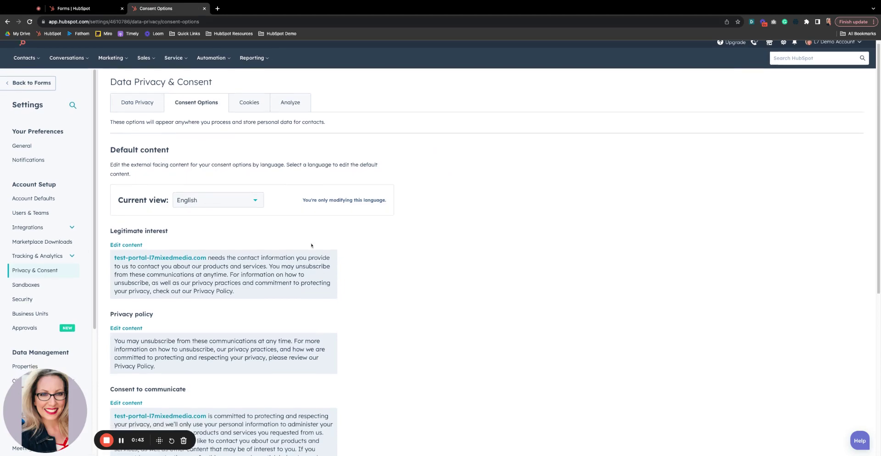
{"action": "scroll", "coordinate": [311, 246], "scroll_direction": "down", "scroll_amount": 6}
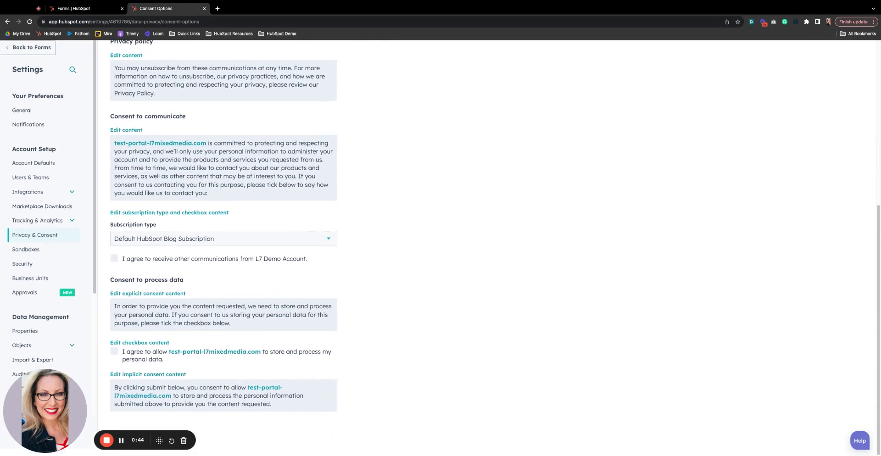
{"action": "scroll", "coordinate": [223, 230], "scroll_direction": "up", "scroll_amount": 2}
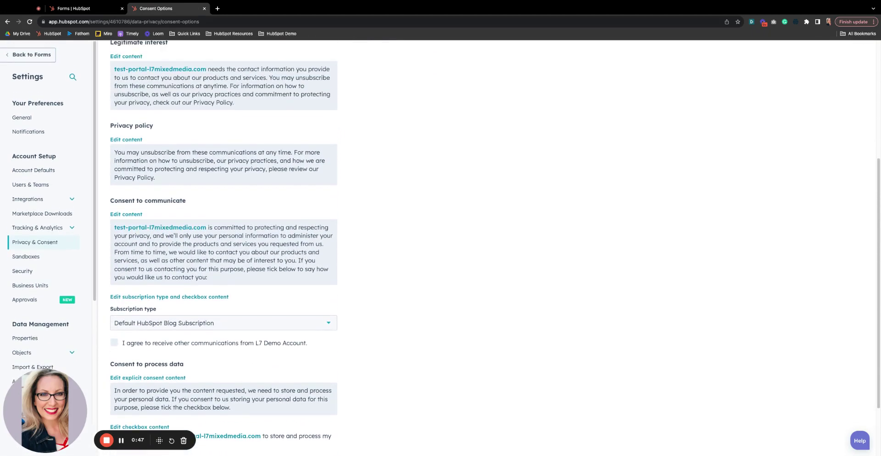
{"action": "scroll", "coordinate": [190, 141], "scroll_direction": "up", "scroll_amount": 1}
{"action": "scroll", "coordinate": [175, 275], "scroll_direction": "down", "scroll_amount": 3}
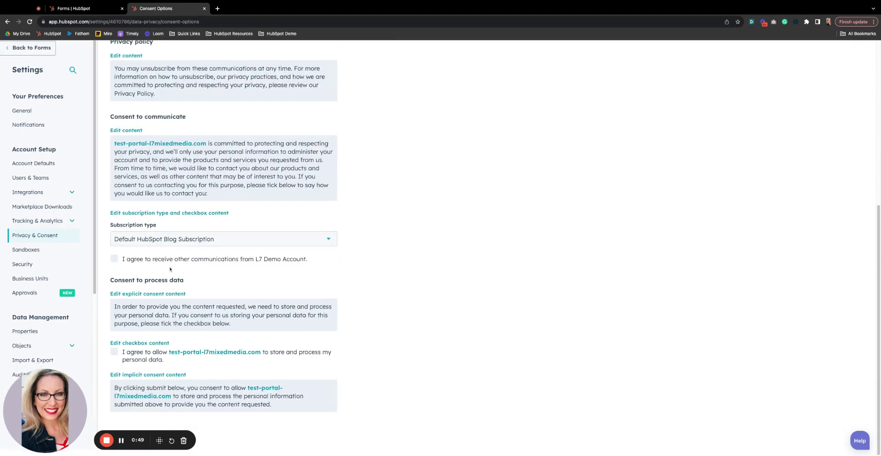
{"action": "scroll", "coordinate": [194, 356], "scroll_direction": "up", "scroll_amount": 3}
{"action": "scroll", "coordinate": [193, 356], "scroll_direction": "up", "scroll_amount": 1}
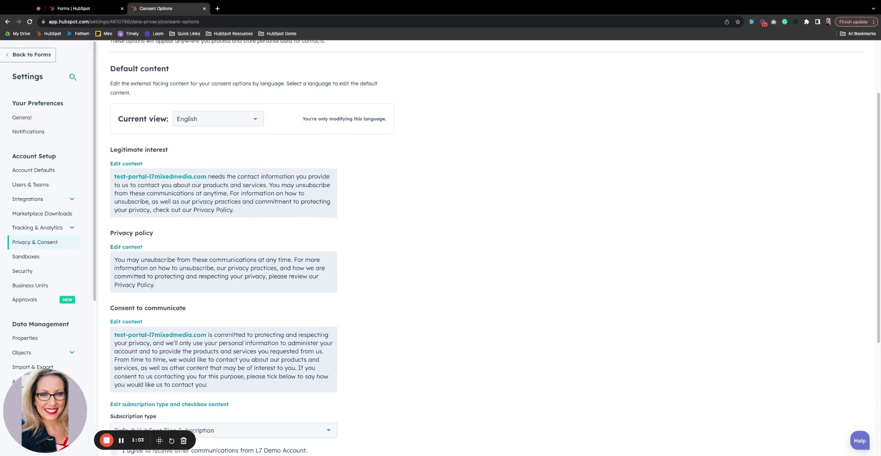
{"action": "scroll", "coordinate": [174, 300], "scroll_direction": "down", "scroll_amount": 3}
{"action": "scroll", "coordinate": [179, 199], "scroll_direction": "down", "scroll_amount": 1}
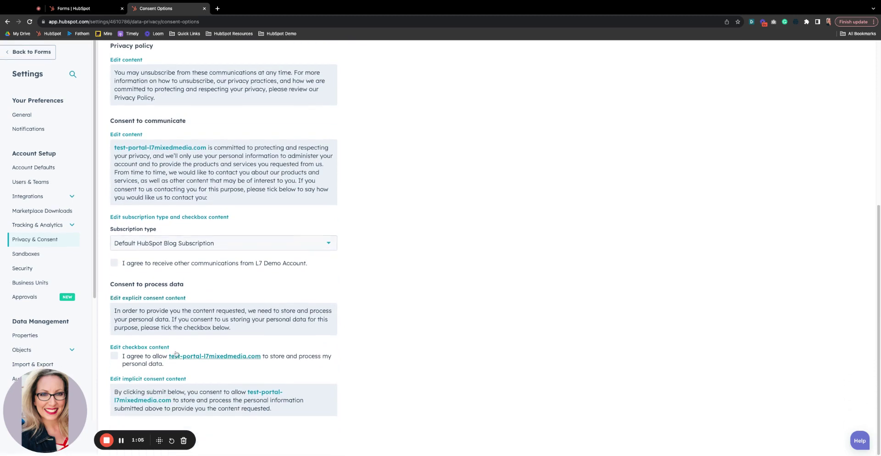
{"action": "scroll", "coordinate": [230, 322], "scroll_direction": "up", "scroll_amount": 2}
{"action": "scroll", "coordinate": [198, 234], "scroll_direction": "up", "scroll_amount": 1}
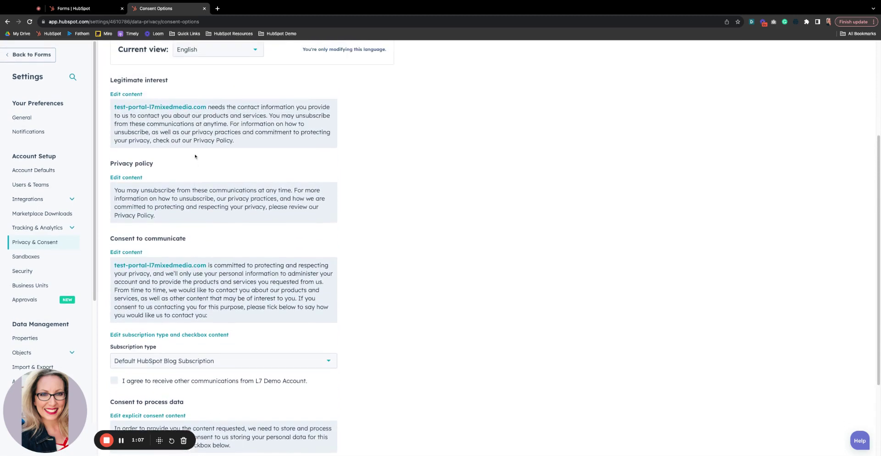
{"action": "scroll", "coordinate": [195, 157], "scroll_direction": "up", "scroll_amount": 2}
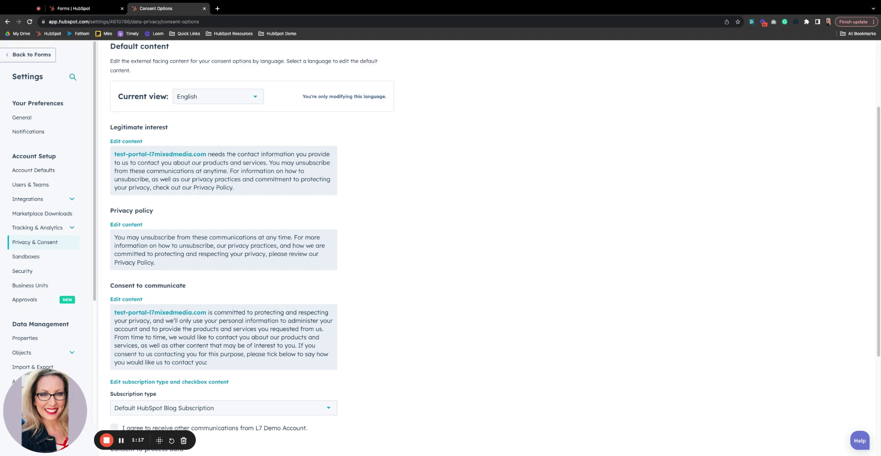
{"action": "scroll", "coordinate": [216, 162], "scroll_direction": "down", "scroll_amount": 3}
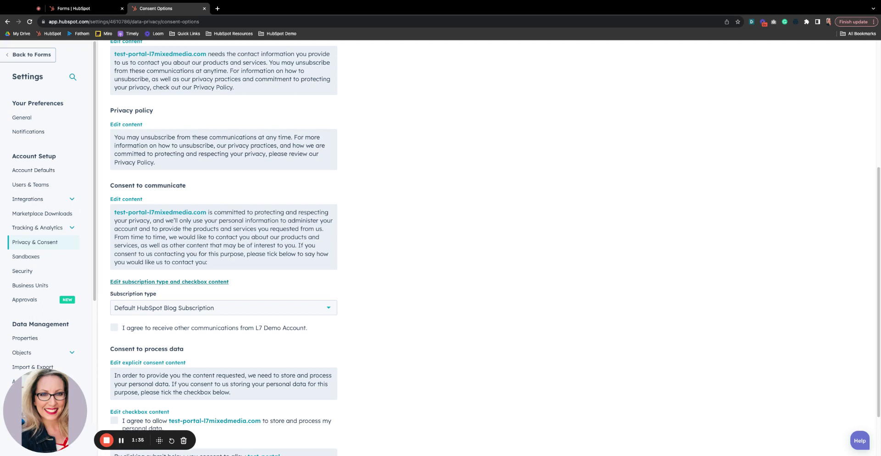
{"action": "scroll", "coordinate": [236, 260], "scroll_direction": "up", "scroll_amount": 8}
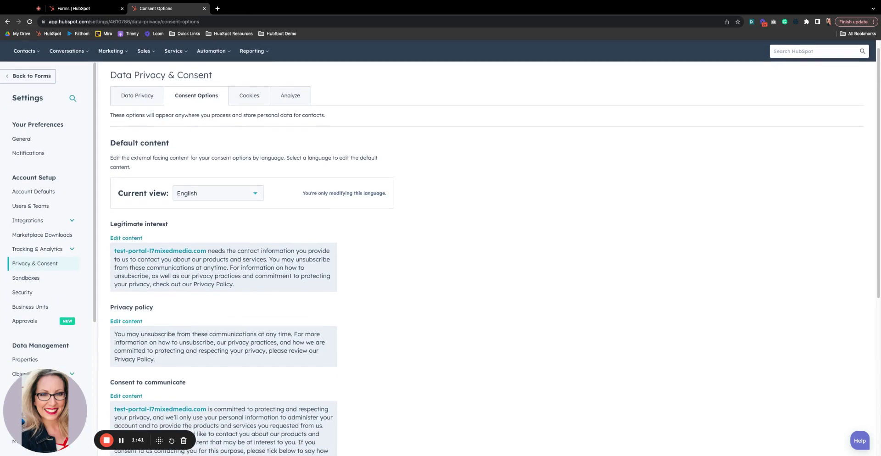
{"action": "scroll", "coordinate": [269, 249], "scroll_direction": "up", "scroll_amount": 1}
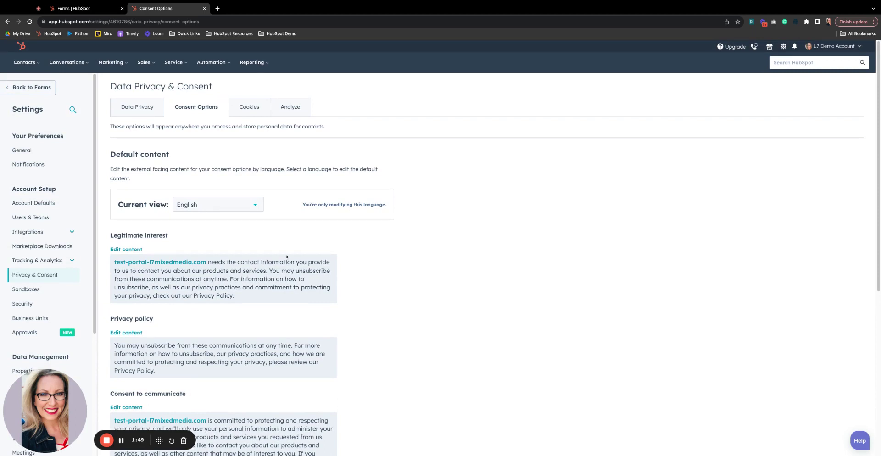
{"action": "scroll", "coordinate": [286, 257], "scroll_direction": "down", "scroll_amount": 3}
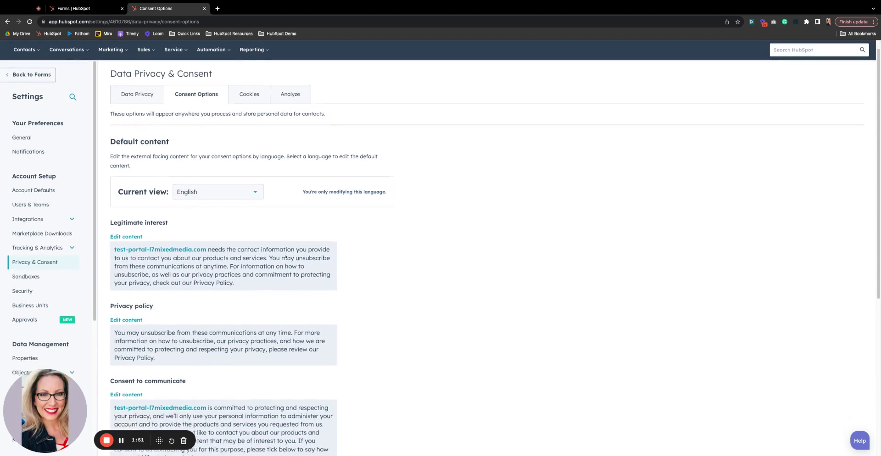
{"action": "scroll", "coordinate": [286, 257], "scroll_direction": "up", "scroll_amount": 3}
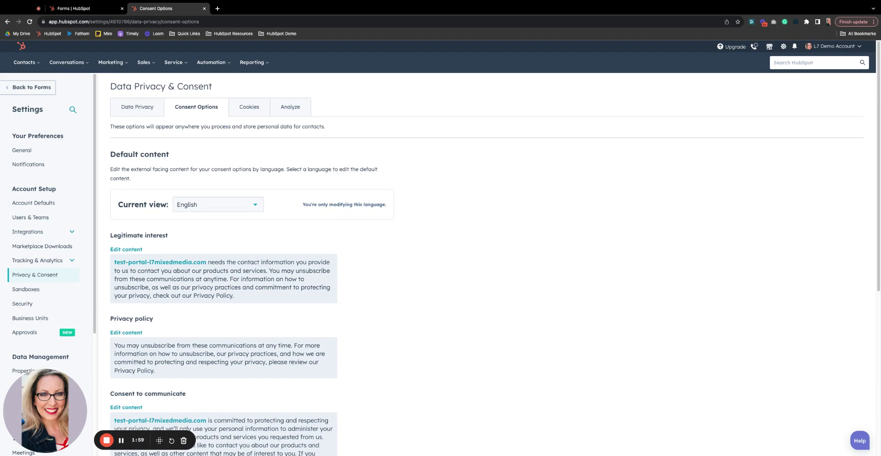
{"action": "scroll", "coordinate": [246, 222], "scroll_direction": "down", "scroll_amount": 6}
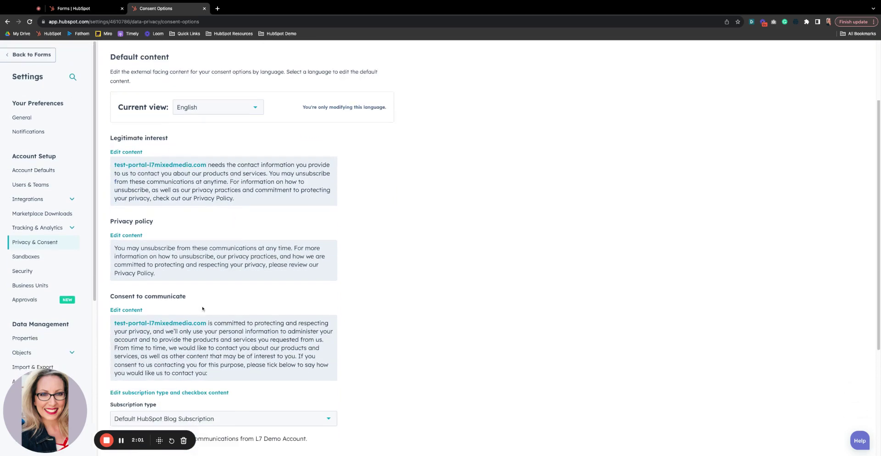
Step: Open the legitimate interest content for editing, select the words "Privacy Policy" in the text, and close the dialog without saving
{"action": "scroll", "coordinate": [203, 304], "scroll_direction": "up", "scroll_amount": 5}
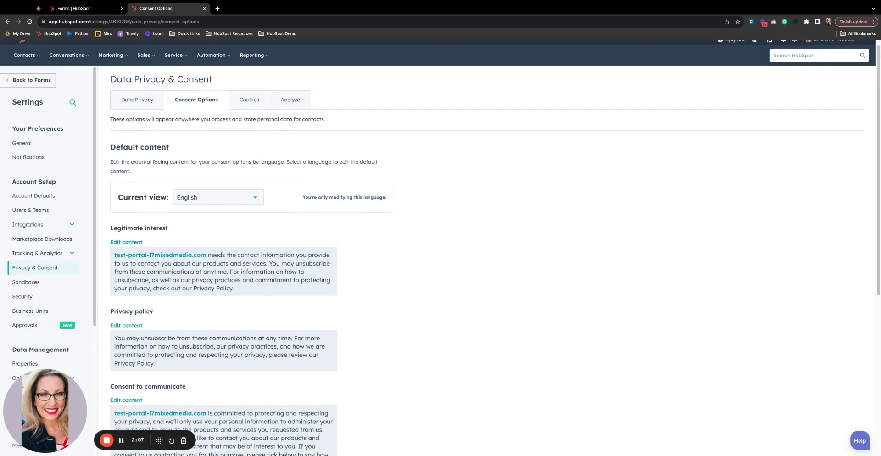
{"action": "left_click", "coordinate": [130, 243]}
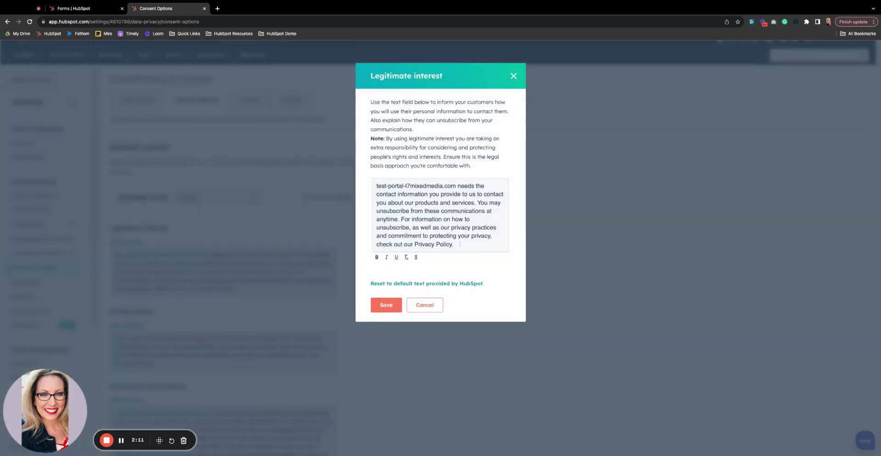
{"action": "left_click_drag", "start_coordinate": [460, 244], "coordinate": [375, 185]}
{"action": "left_click", "coordinate": [436, 211]}
{"action": "left_click_drag", "start_coordinate": [453, 244], "coordinate": [414, 244]}
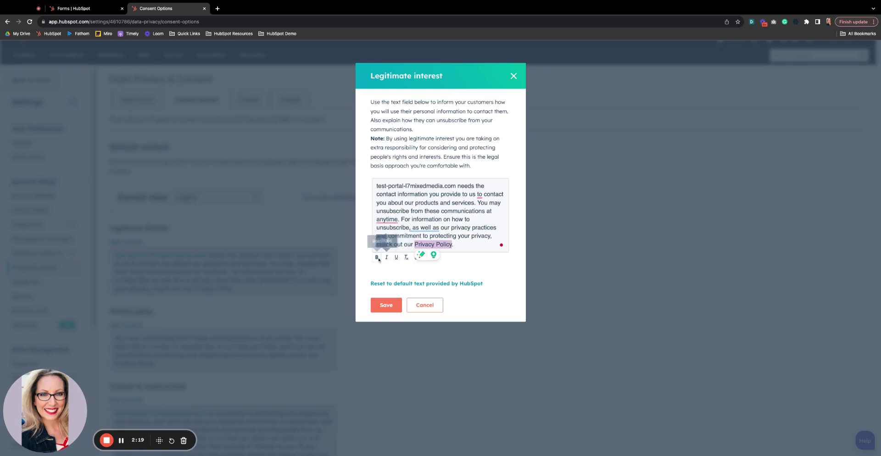
{"action": "left_click", "coordinate": [512, 79]}
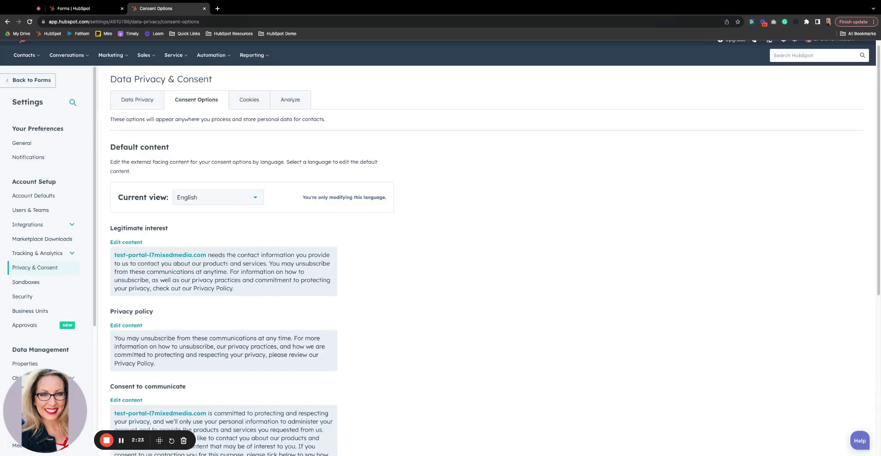
Step: Open the list of subscription types in the marketing email settings
{"action": "scroll", "coordinate": [174, 246], "scroll_direction": "down", "scroll_amount": 3}
{"action": "scroll", "coordinate": [179, 339], "scroll_direction": "down", "scroll_amount": 5}
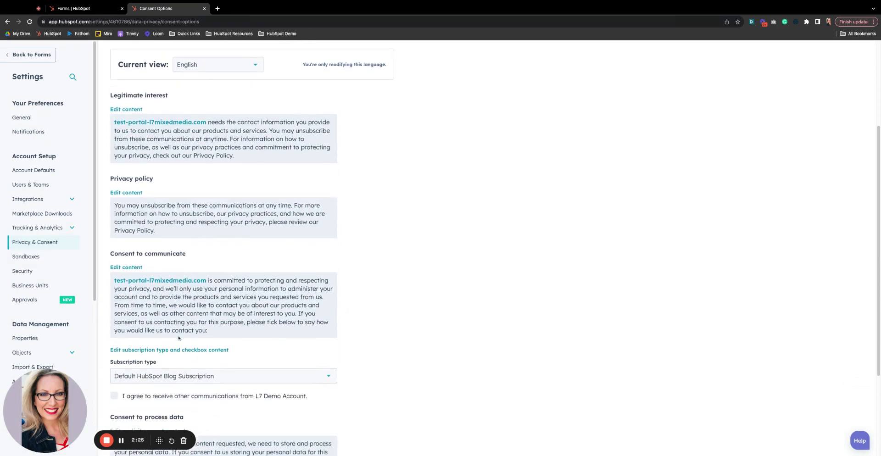
{"action": "scroll", "coordinate": [69, 298], "scroll_direction": "down", "scroll_amount": 3}
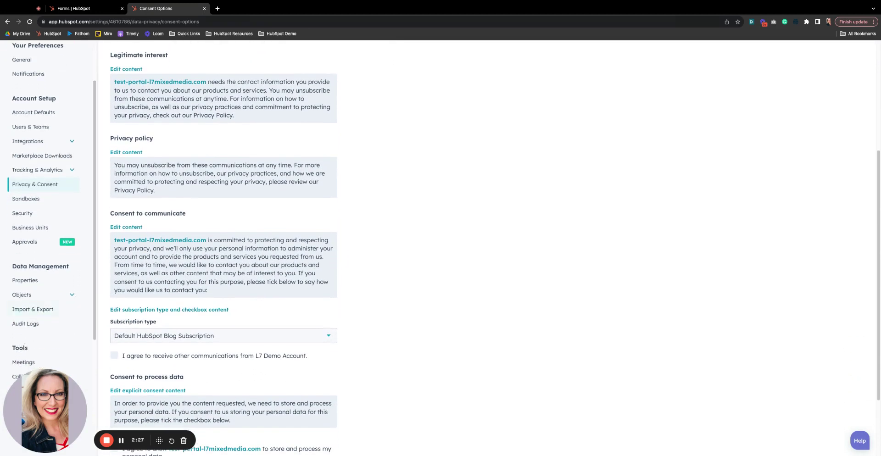
{"action": "scroll", "coordinate": [50, 283], "scroll_direction": "down", "scroll_amount": 4}
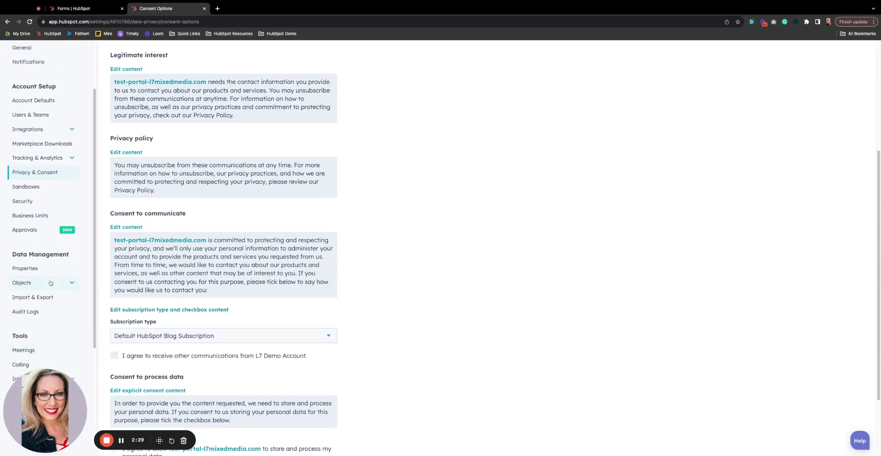
{"action": "scroll", "coordinate": [50, 283], "scroll_direction": "down", "scroll_amount": 2}
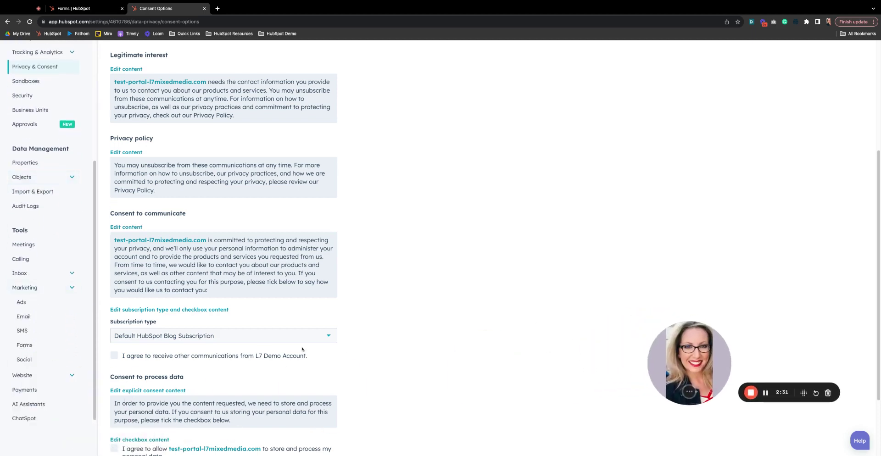
{"action": "left_click", "coordinate": [36, 318]}
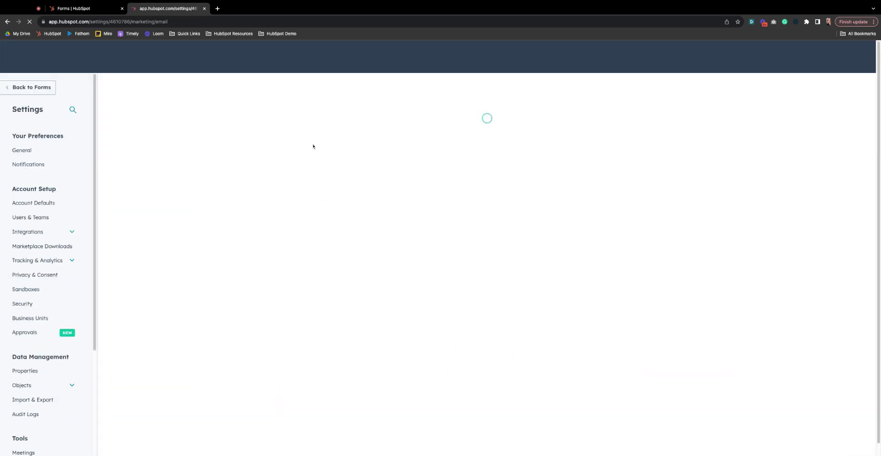
{"action": "left_click", "coordinate": [253, 105]}
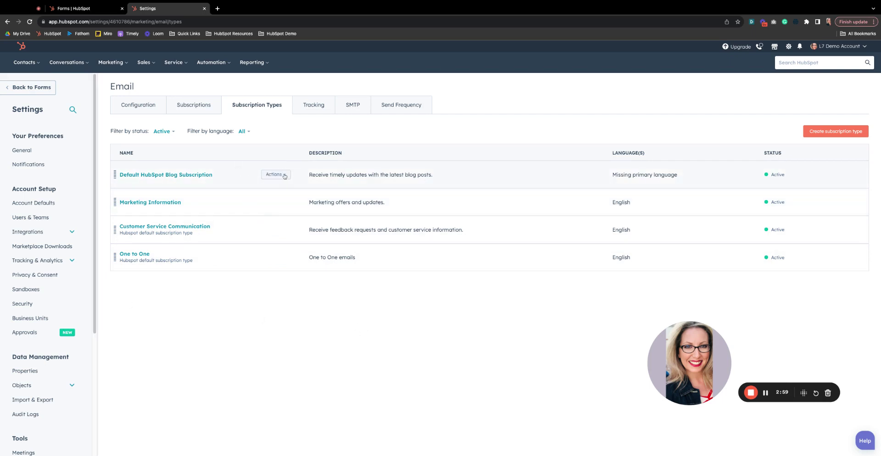
Step: View the edit details of the Default HubSpot Blog Subscription type and close them without changes
{"action": "left_click", "coordinate": [282, 174]}
{"action": "left_click", "coordinate": [274, 192]}
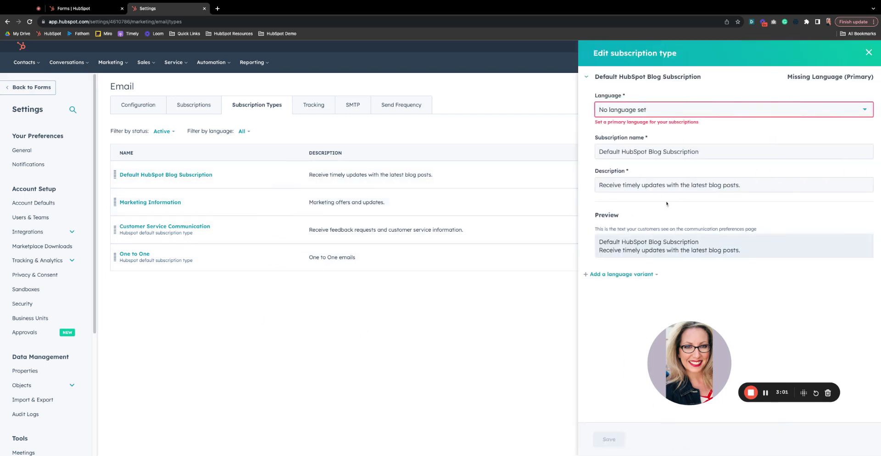
{"action": "left_click", "coordinate": [869, 52]}
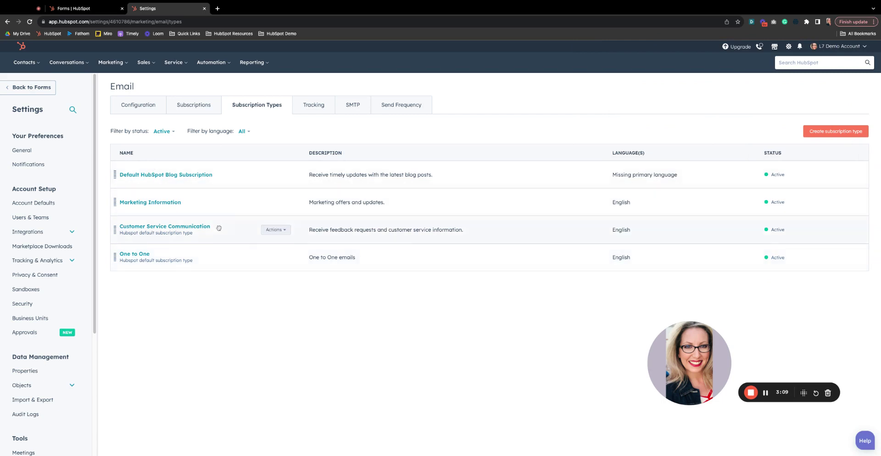
Step: View the expanded language, name and description details of the Marketing Information subscription type and close them without changes
{"action": "left_click", "coordinate": [275, 202]}
{"action": "left_click", "coordinate": [286, 220]}
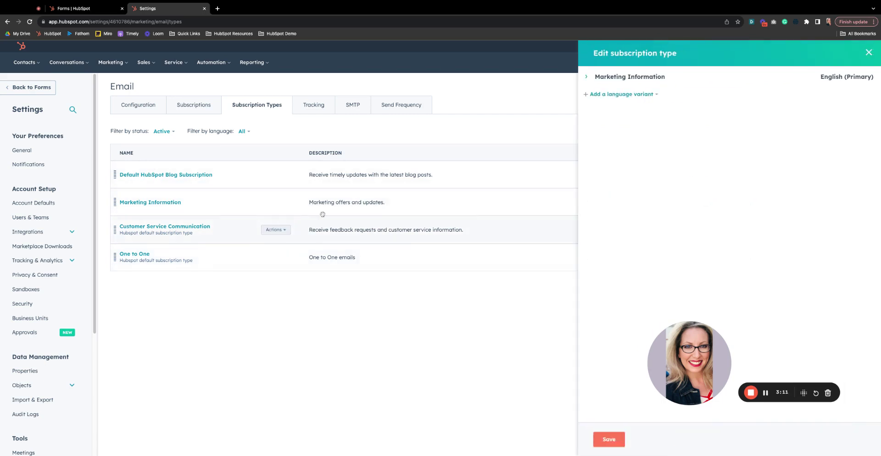
{"action": "left_click", "coordinate": [631, 77]}
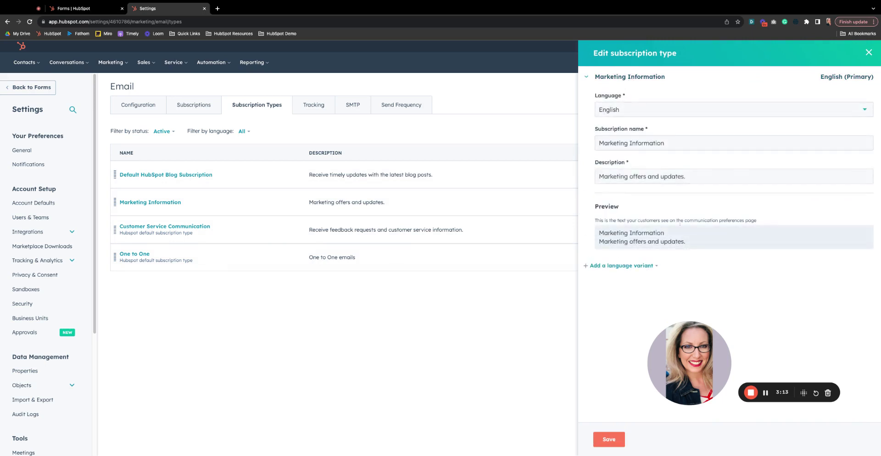
{"action": "left_click", "coordinate": [869, 52]}
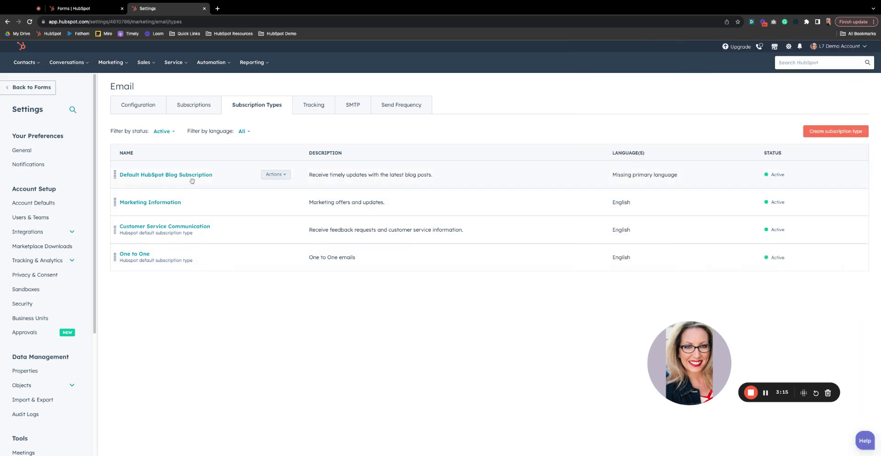
Step: Reorder the subscription types as One to One, Customer Service Communication, Default HubSpot Blog Subscription and Marketing Information
{"action": "left_click_drag", "start_coordinate": [115, 229], "coordinate": [122, 173]}
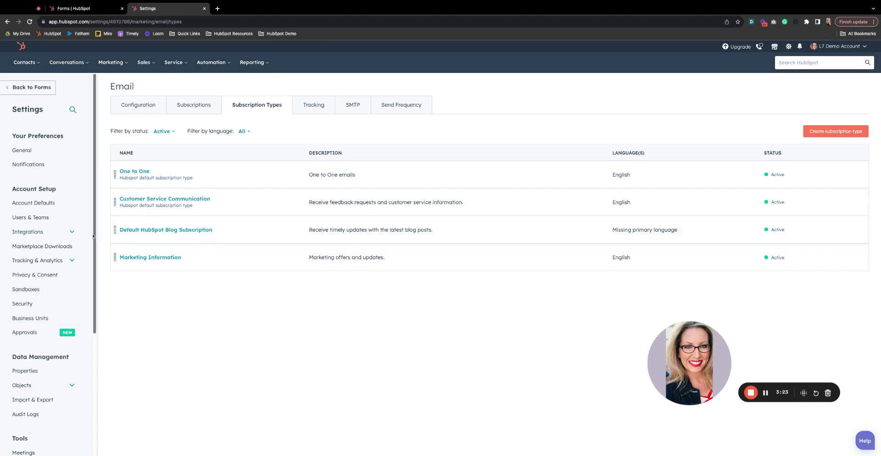
Step: Return to the consent options in the privacy settings and check the subscription type under Consent to communicate
{"action": "left_click", "coordinate": [34, 275]}
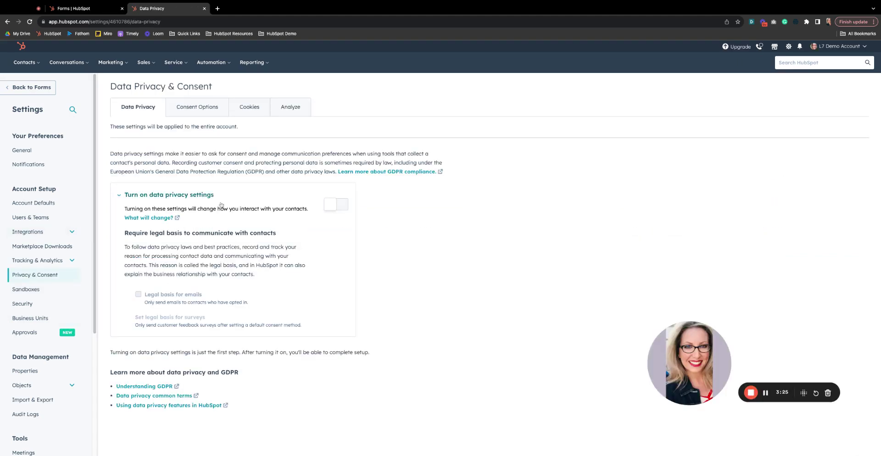
{"action": "left_click", "coordinate": [198, 108]}
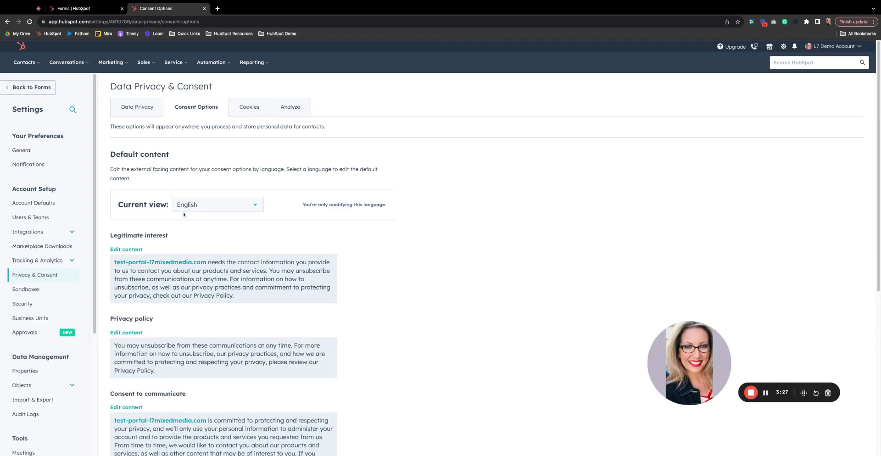
{"action": "scroll", "coordinate": [202, 220], "scroll_direction": "down", "scroll_amount": 1}
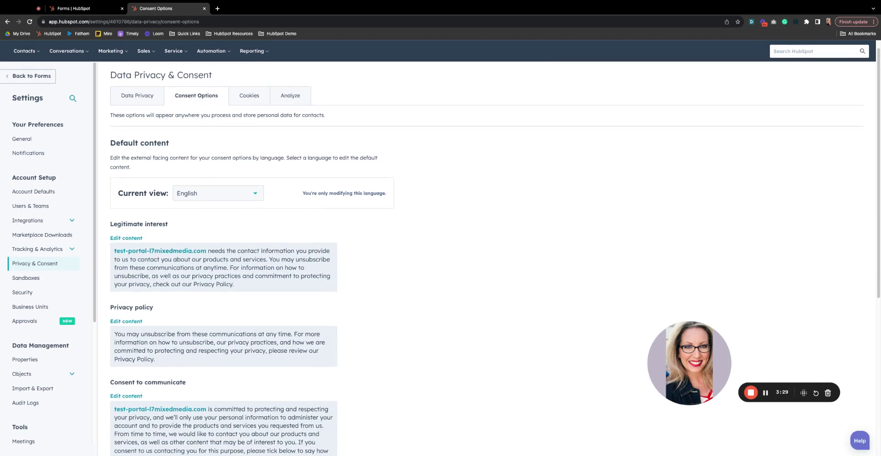
{"action": "scroll", "coordinate": [230, 288], "scroll_direction": "down", "scroll_amount": 2}
{"action": "scroll", "coordinate": [230, 289], "scroll_direction": "down", "scroll_amount": 5}
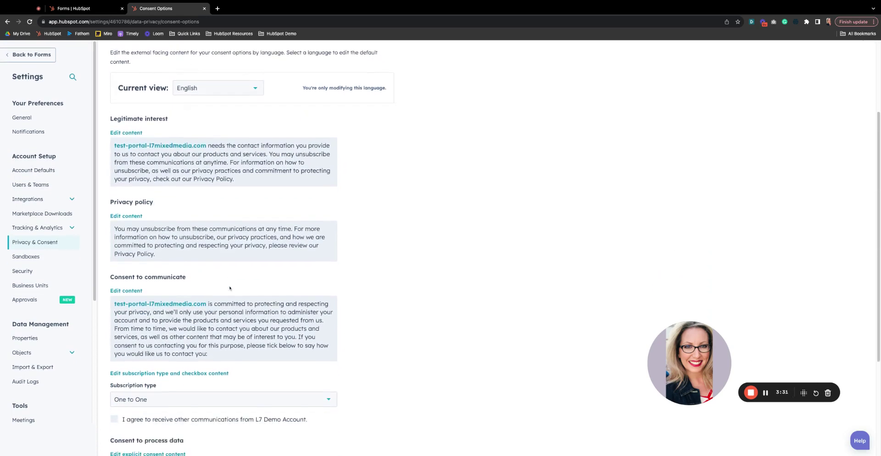
Step: Review the Consent to communicate section and view the subscription types it offers, leaving One to One selected
{"action": "scroll", "coordinate": [222, 252], "scroll_direction": "down", "scroll_amount": 2}
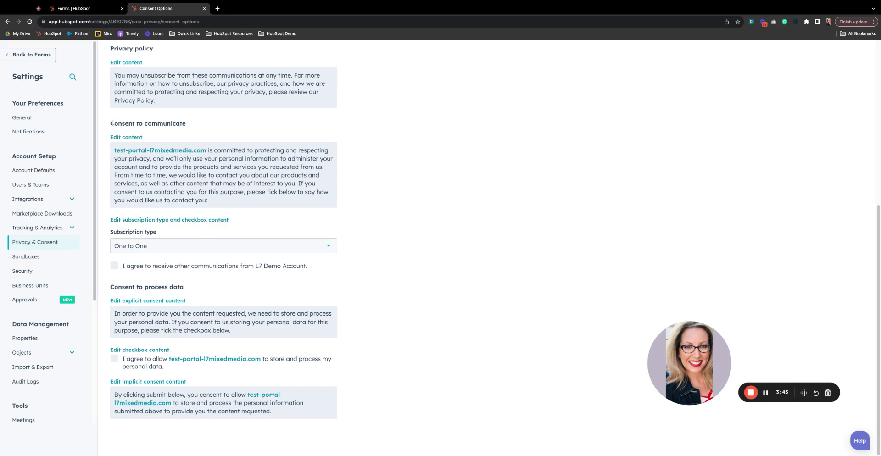
{"action": "left_click_drag", "start_coordinate": [163, 124], "coordinate": [184, 124]}
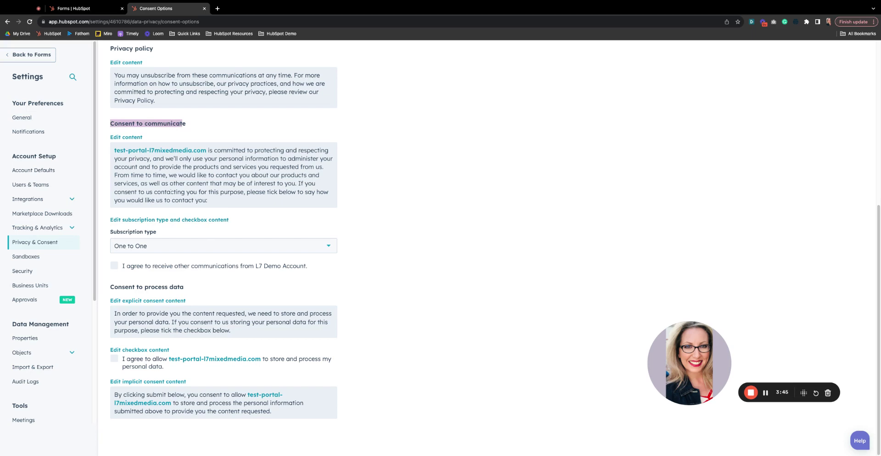
{"action": "left_click", "coordinate": [161, 245]}
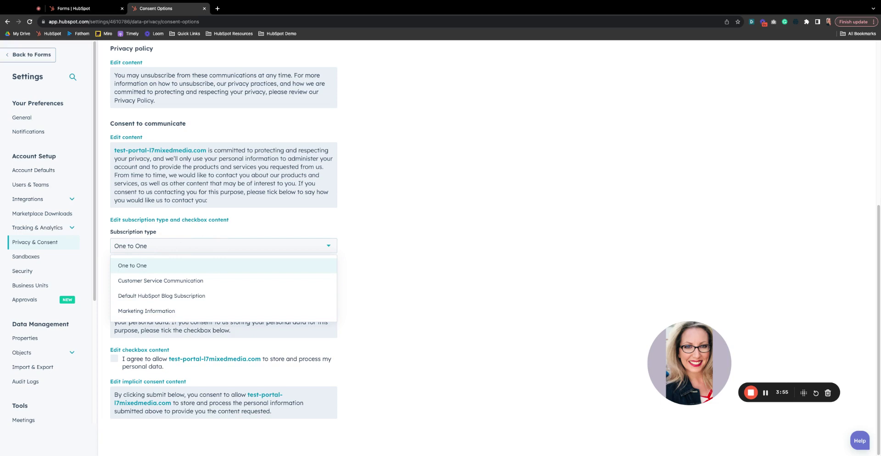
{"action": "left_click", "coordinate": [177, 271]}
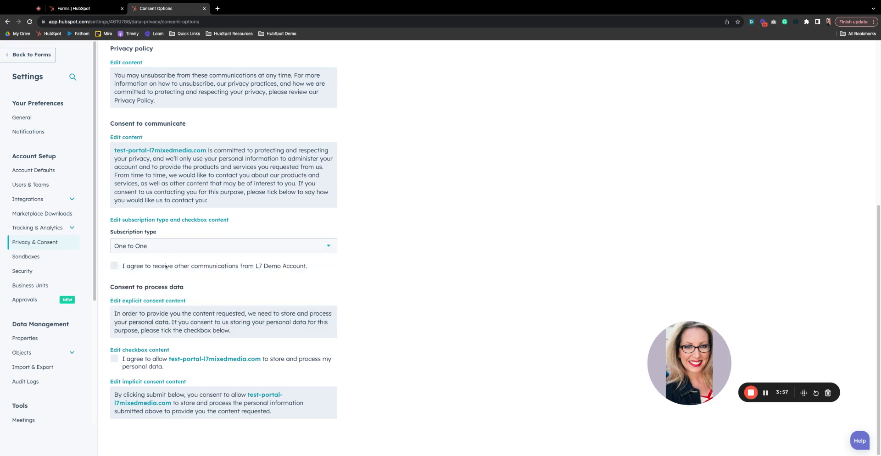
Step: Preview the subscription types through Marketing Information in the Consent to communicate checkbox settings, check the checkbox label, and close without saving
{"action": "left_click", "coordinate": [186, 220]}
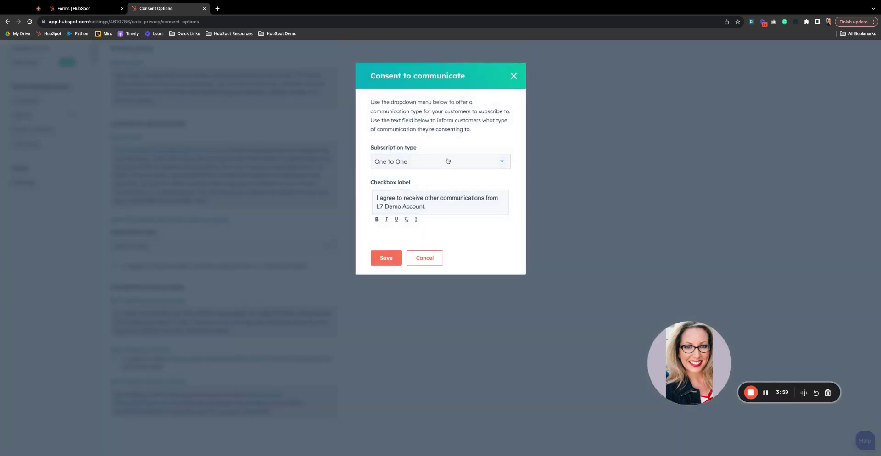
{"action": "left_click", "coordinate": [419, 161]}
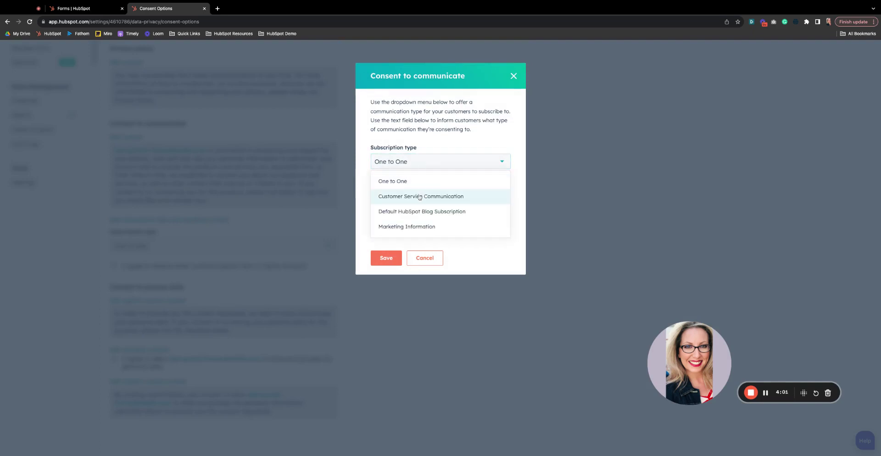
{"action": "left_click", "coordinate": [418, 197]}
{"action": "left_click", "coordinate": [417, 162]}
{"action": "left_click", "coordinate": [415, 212]}
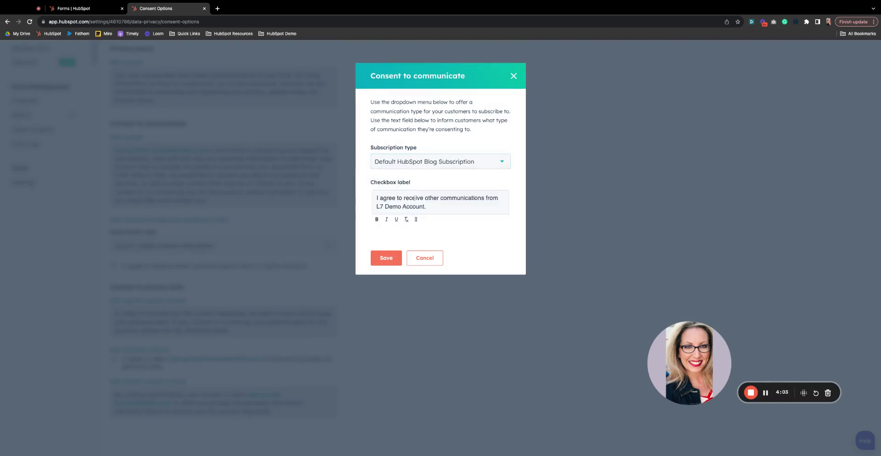
{"action": "left_click", "coordinate": [413, 164]}
{"action": "left_click", "coordinate": [415, 225]}
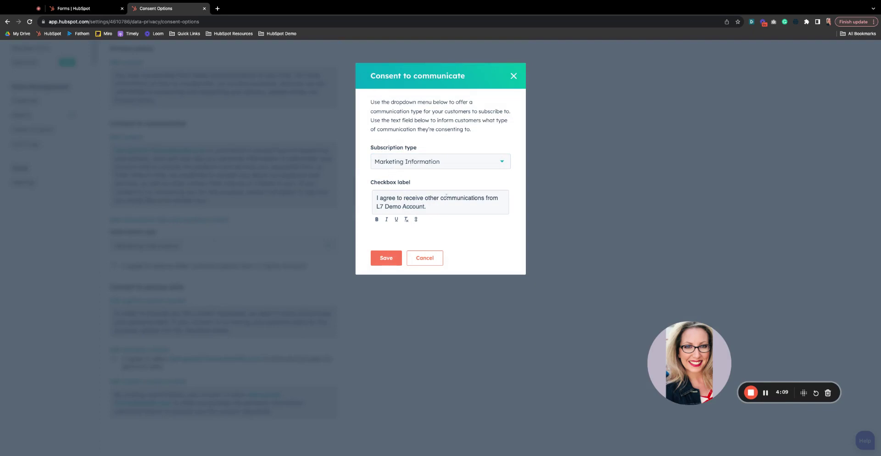
{"action": "left_click_drag", "start_coordinate": [443, 205], "coordinate": [377, 195]}
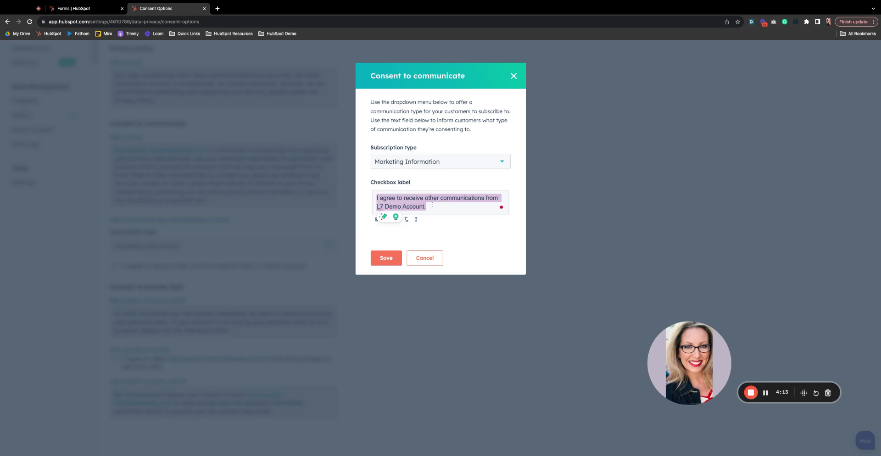
{"action": "left_click", "coordinate": [436, 199]}
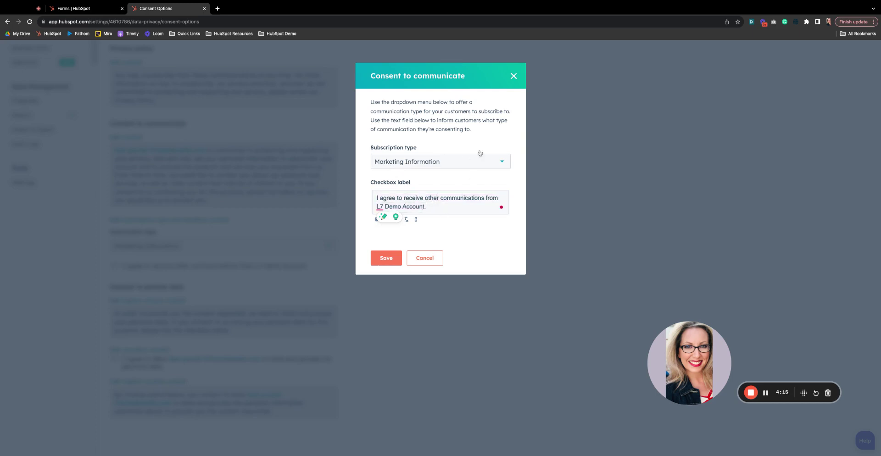
{"action": "left_click", "coordinate": [514, 75]}
Step: Switch to the forms list, view the Old Privacy and Consent Language form in the editor and return to all forms
{"action": "scroll", "coordinate": [275, 270], "scroll_direction": "up", "scroll_amount": 3}
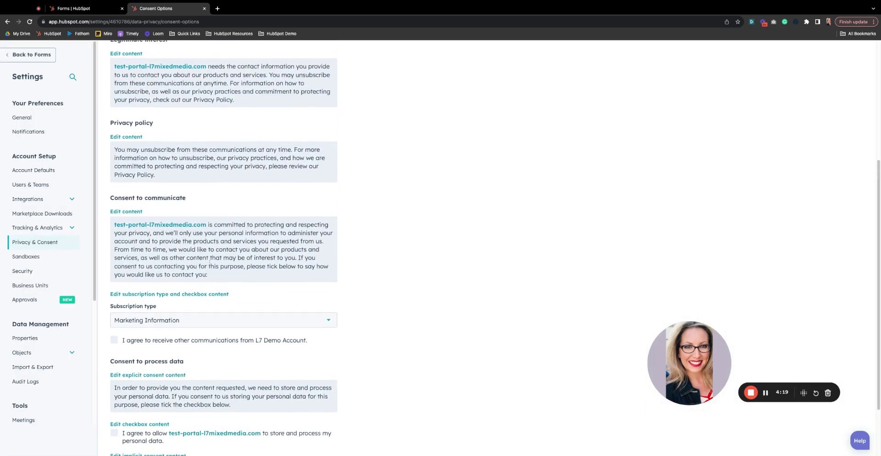
{"action": "scroll", "coordinate": [210, 171], "scroll_direction": "up", "scroll_amount": 5}
{"action": "scroll", "coordinate": [188, 249], "scroll_direction": "up", "scroll_amount": 2}
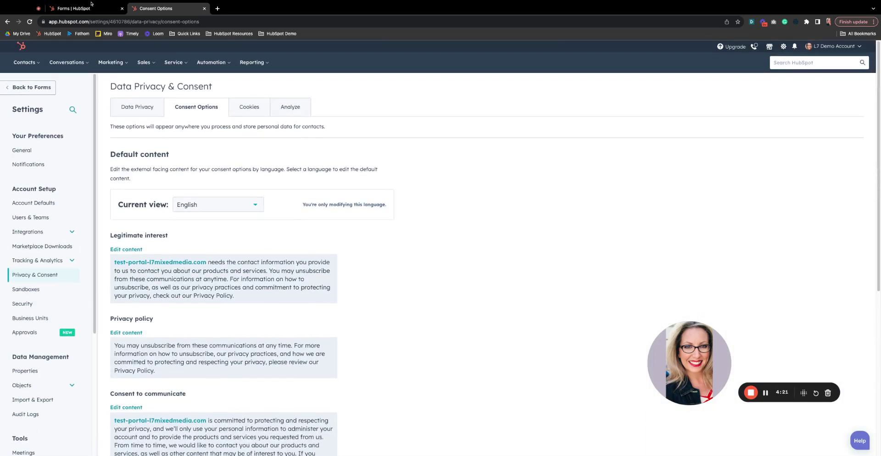
{"action": "left_click", "coordinate": [89, 10]}
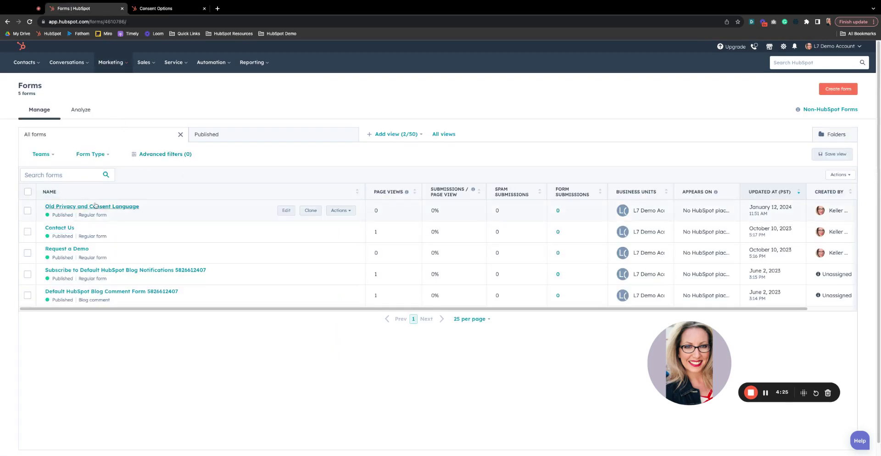
{"action": "left_click", "coordinate": [286, 210]}
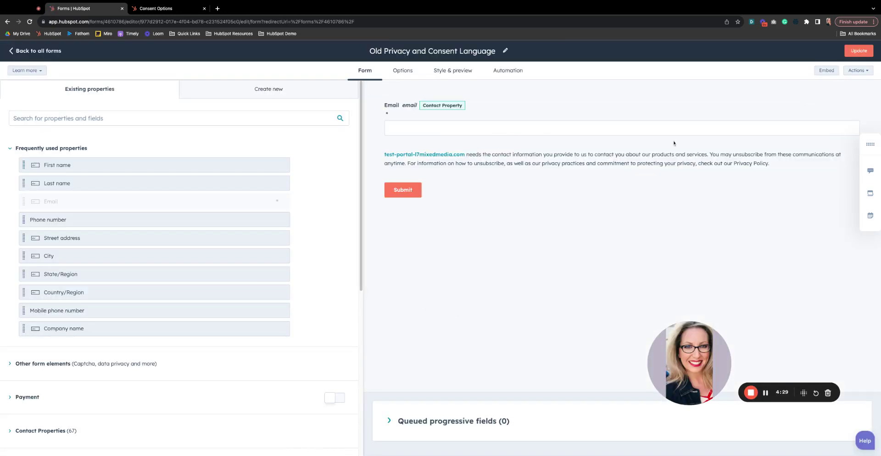
{"action": "left_click", "coordinate": [56, 51]}
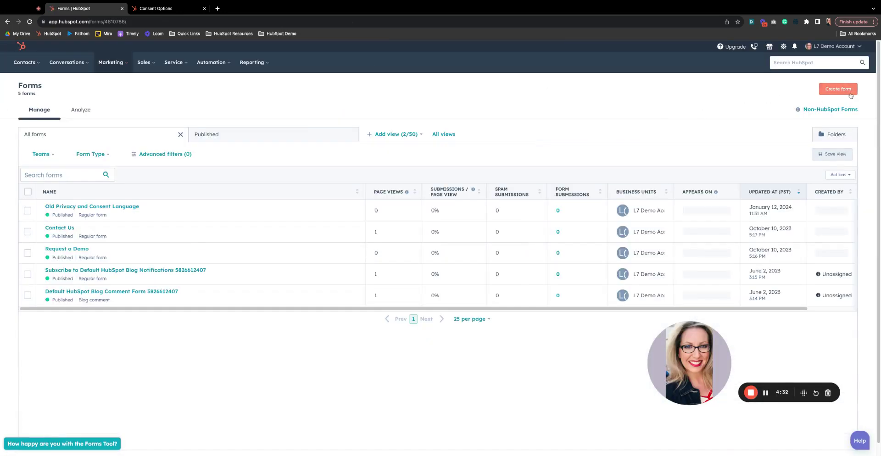
Step: Create a new embedded form from the blank template
{"action": "left_click", "coordinate": [850, 91]}
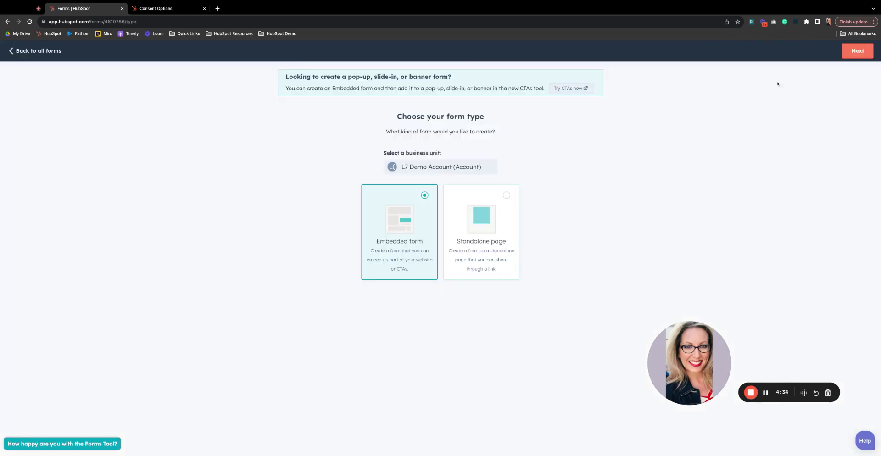
{"action": "left_click", "coordinate": [857, 51]}
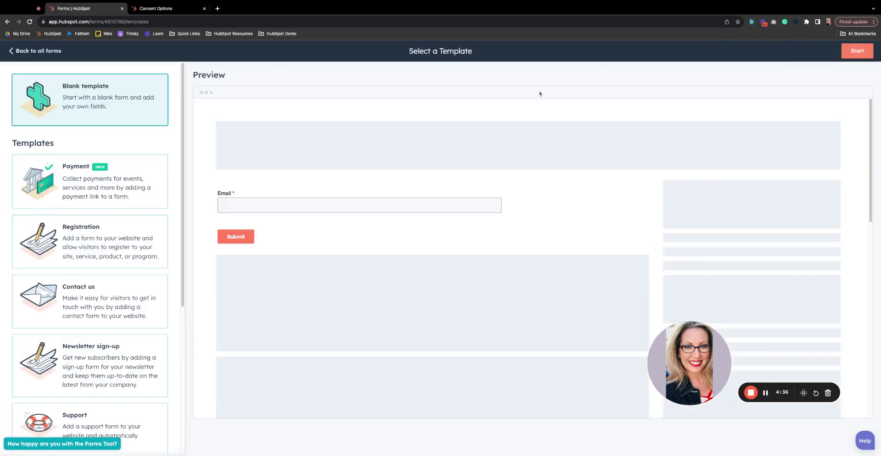
{"action": "left_click", "coordinate": [856, 51]}
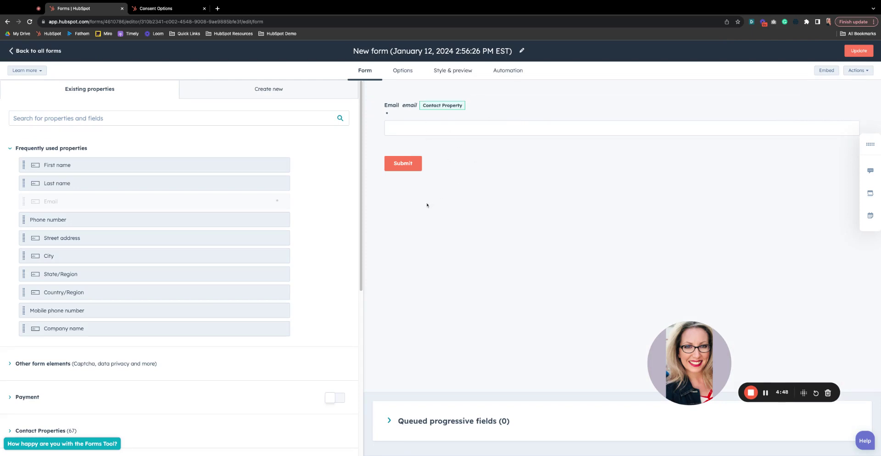
Step: Set the new form's data privacy option to Legitimate interest among the other form elements
{"action": "scroll", "coordinate": [289, 235], "scroll_direction": "down", "scroll_amount": 4}
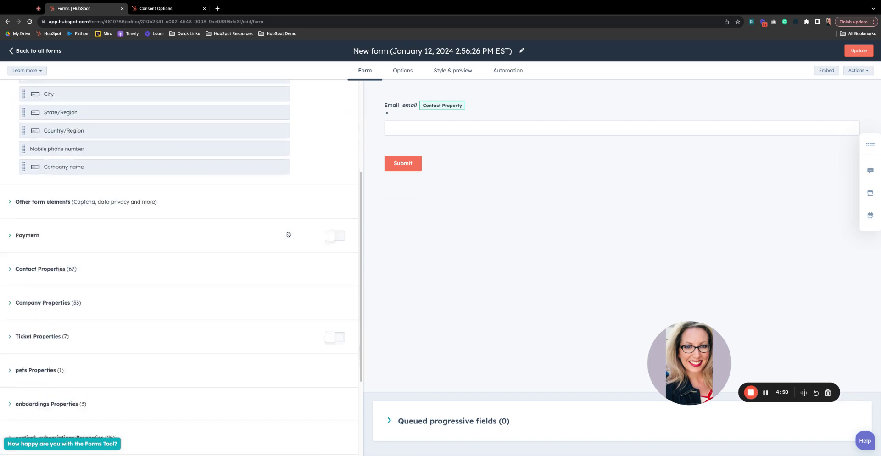
{"action": "scroll", "coordinate": [289, 235], "scroll_direction": "down", "scroll_amount": 1}
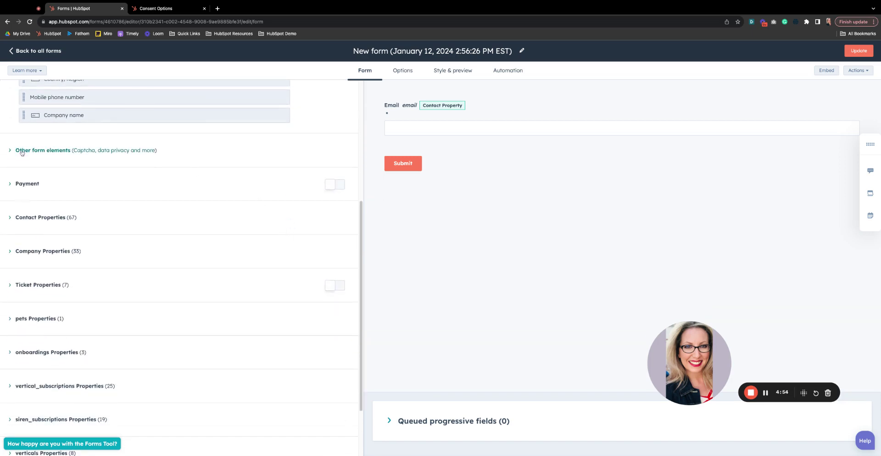
{"action": "left_click", "coordinate": [36, 151]}
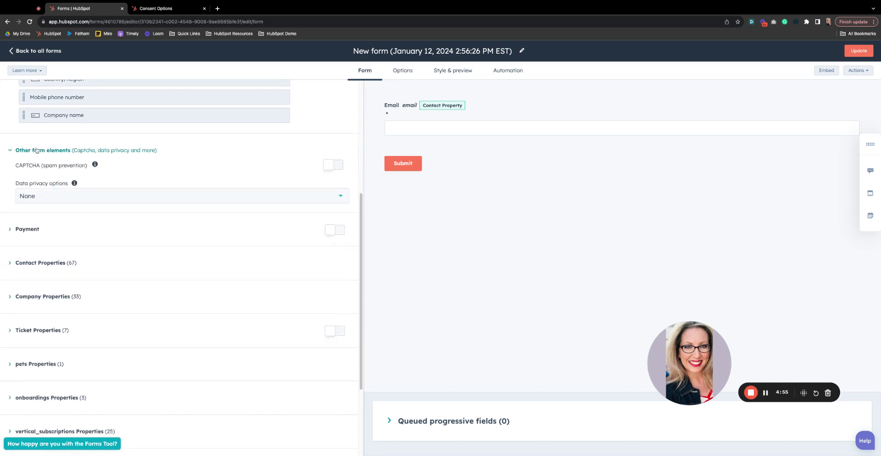
{"action": "left_click", "coordinate": [48, 197]}
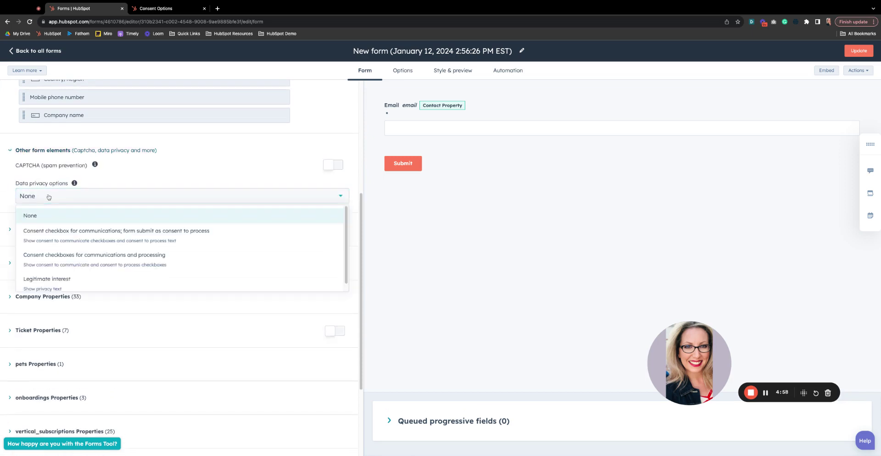
{"action": "scroll", "coordinate": [54, 257], "scroll_direction": "down", "scroll_amount": 1}
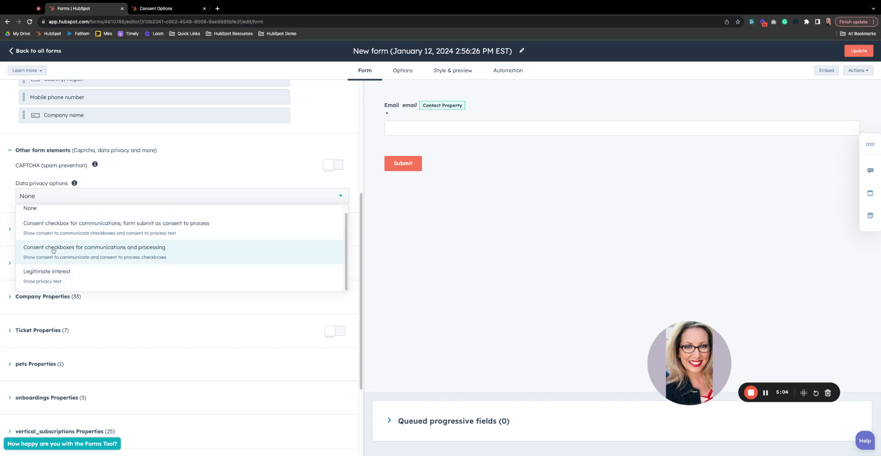
{"action": "left_click", "coordinate": [54, 273]}
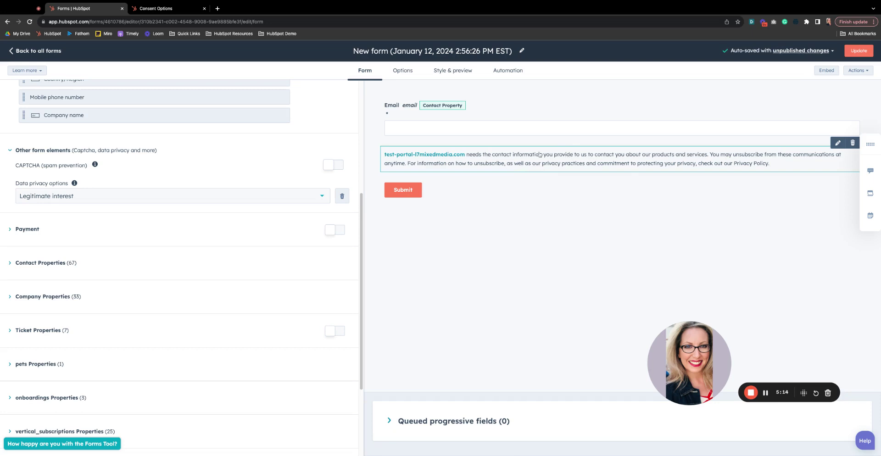
Step: View the form's data privacy and consent details, close them, and bring up the email subscription types in the account settings
{"action": "left_click", "coordinate": [579, 152]}
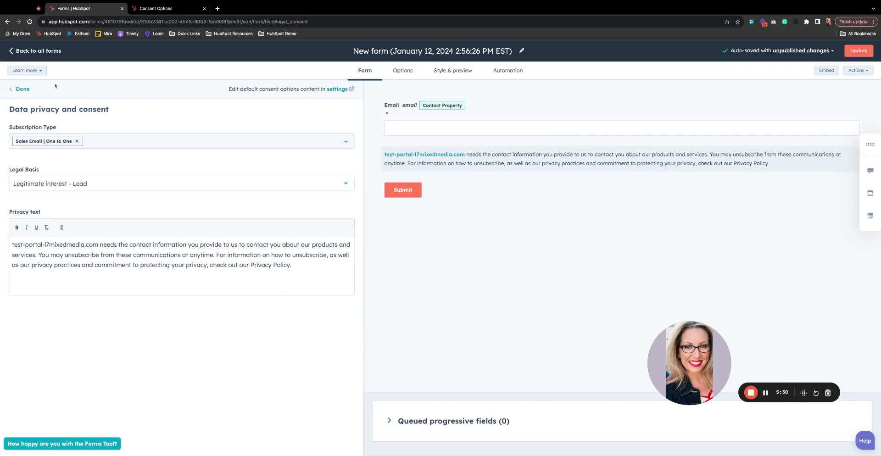
{"action": "left_click", "coordinate": [21, 89]}
{"action": "left_click", "coordinate": [156, 8]}
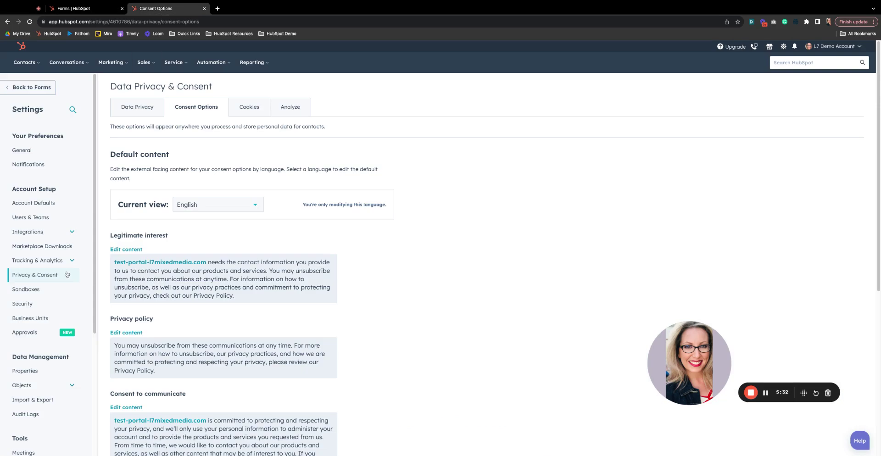
{"action": "scroll", "coordinate": [67, 275], "scroll_direction": "down", "scroll_amount": 3}
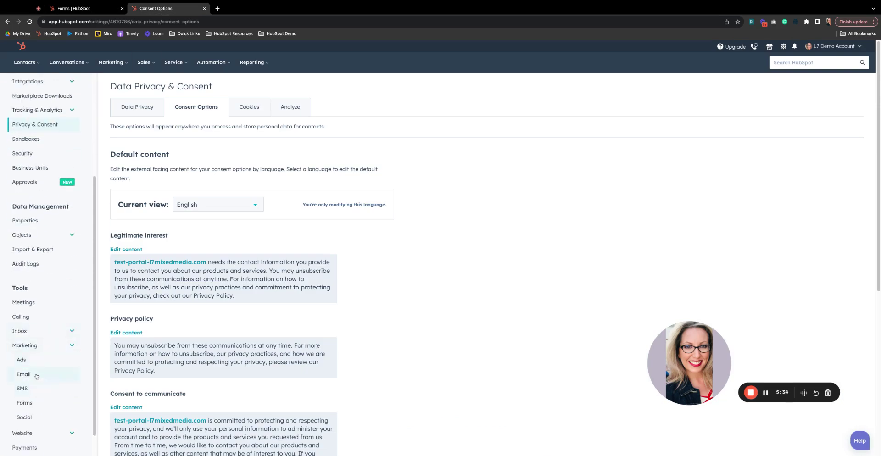
{"action": "left_click", "coordinate": [36, 376]}
{"action": "left_click", "coordinate": [252, 103]}
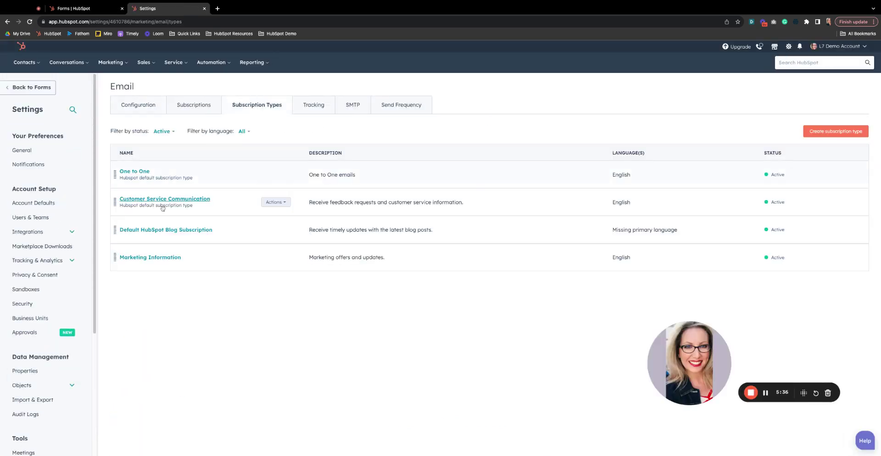
Step: Reopen the new form's data privacy and consent details and compare its subscription type with the email subscription types list
{"action": "left_click", "coordinate": [91, 9]}
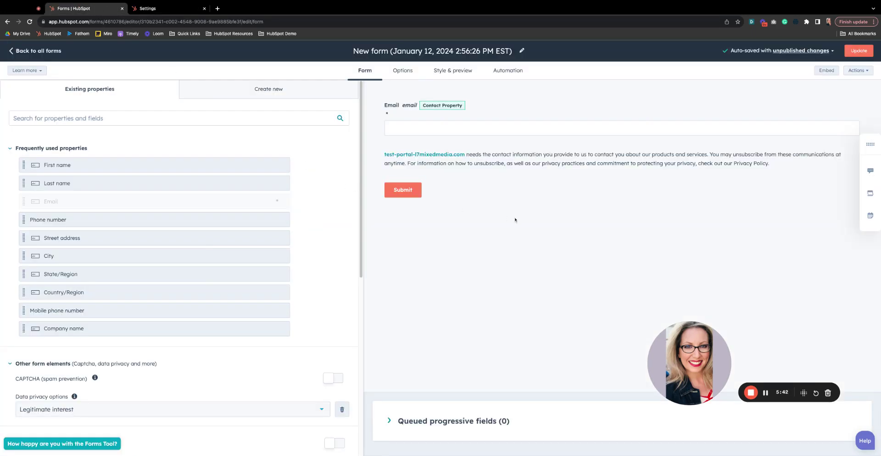
{"action": "left_click", "coordinate": [516, 160]}
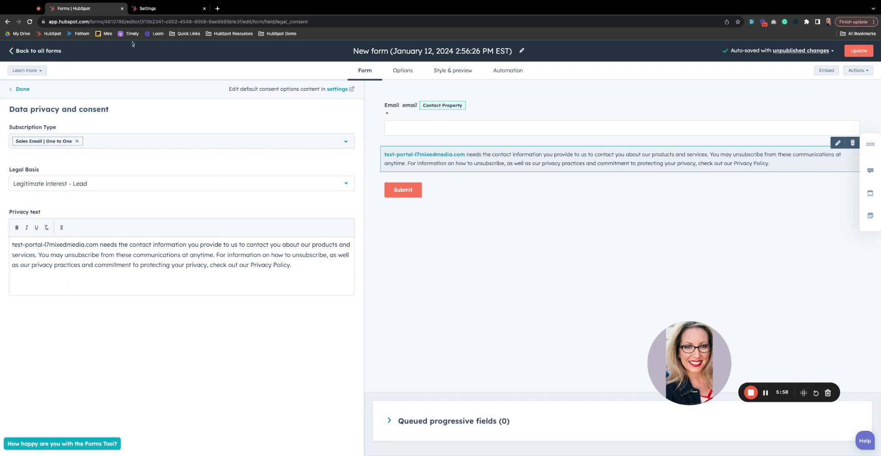
{"action": "left_click", "coordinate": [152, 9]}
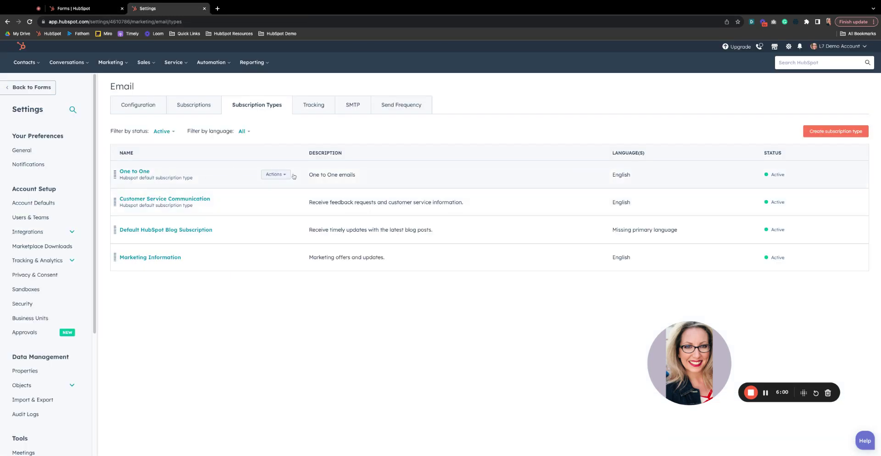
{"action": "left_click", "coordinate": [99, 9]}
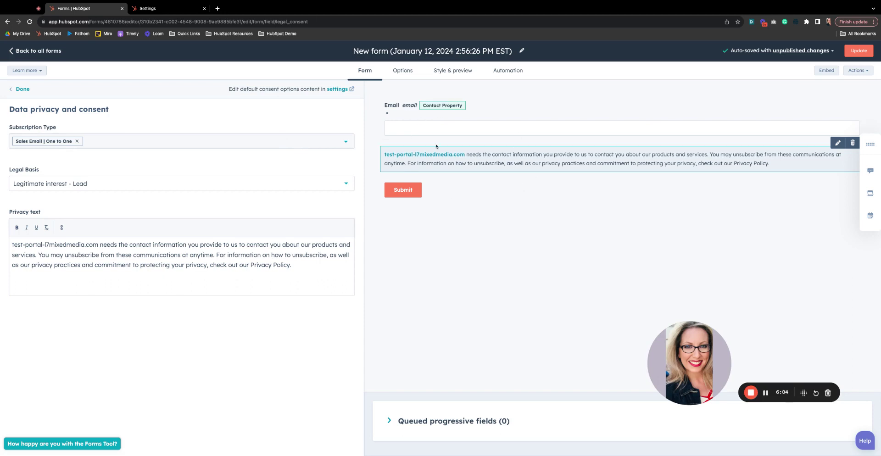
Step: Add Customer Service Communication, Default HubSpot Blog Subscription and Marketing Information to the form's consent subscription types
{"action": "left_click", "coordinate": [152, 143]}
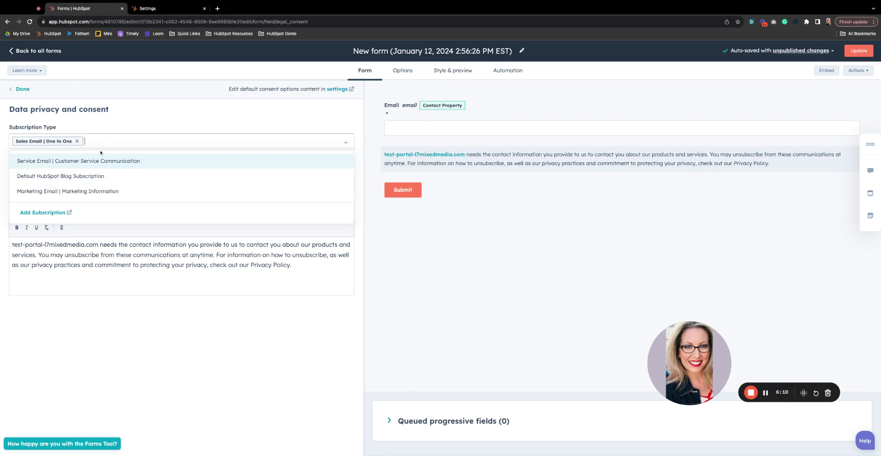
{"action": "left_click", "coordinate": [78, 161]}
{"action": "left_click", "coordinate": [76, 163]}
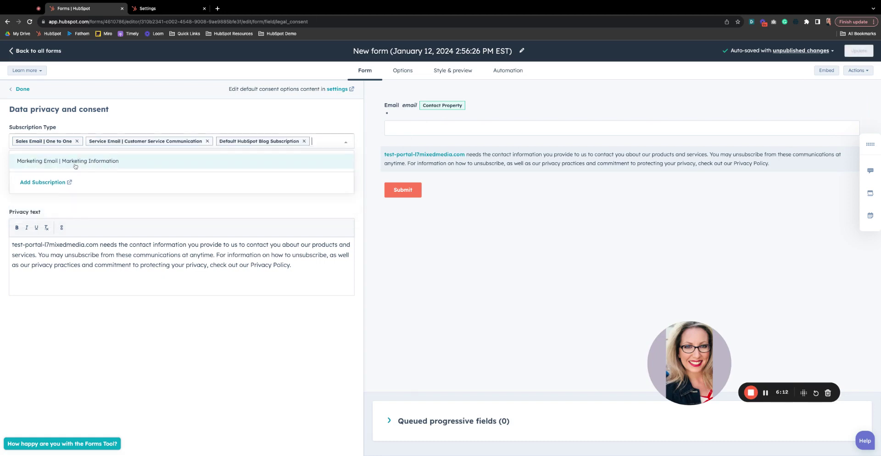
{"action": "left_click", "coordinate": [76, 163]}
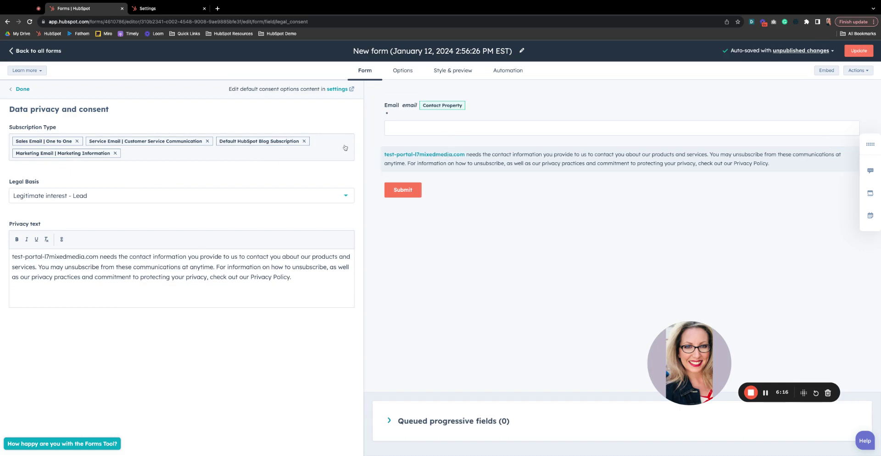
Step: Remove One to One, Customer Service Communication and Marketing Information from the consent subscription types, keeping only Default HubSpot Blog Subscription
{"action": "left_click", "coordinate": [316, 144]}
{"action": "left_click", "coordinate": [77, 141]}
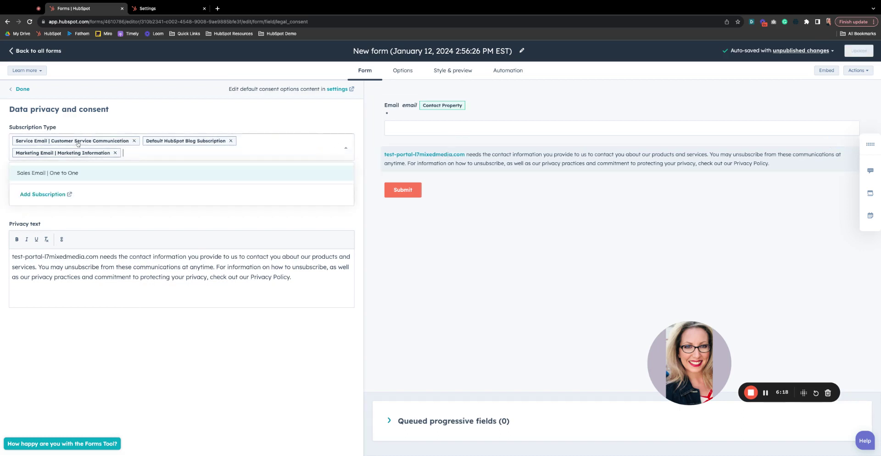
{"action": "left_click", "coordinate": [134, 141]}
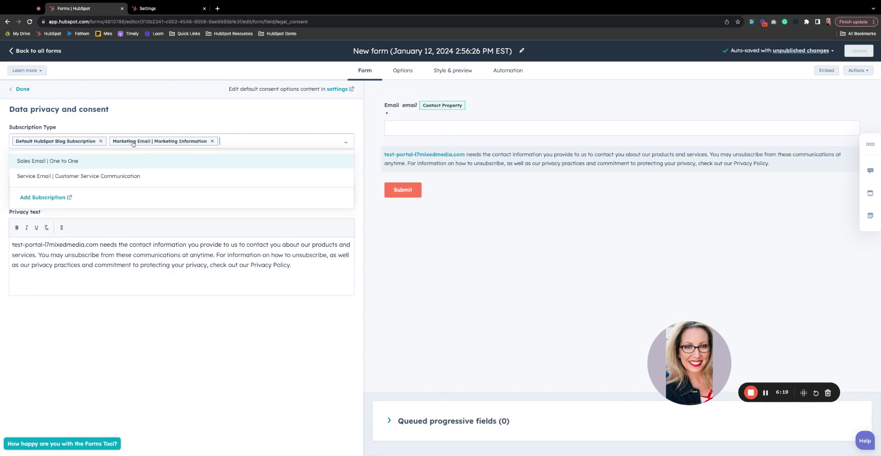
{"action": "left_click", "coordinate": [212, 141]}
{"action": "left_click", "coordinate": [157, 336]}
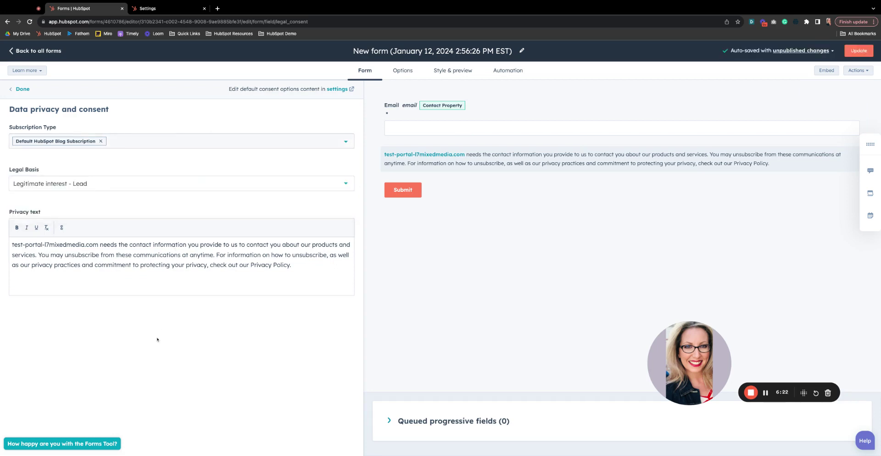
Step: Review the available legal basis options, keep Legitimate interest - Lead, and read through the form's privacy text
{"action": "left_click", "coordinate": [65, 186]}
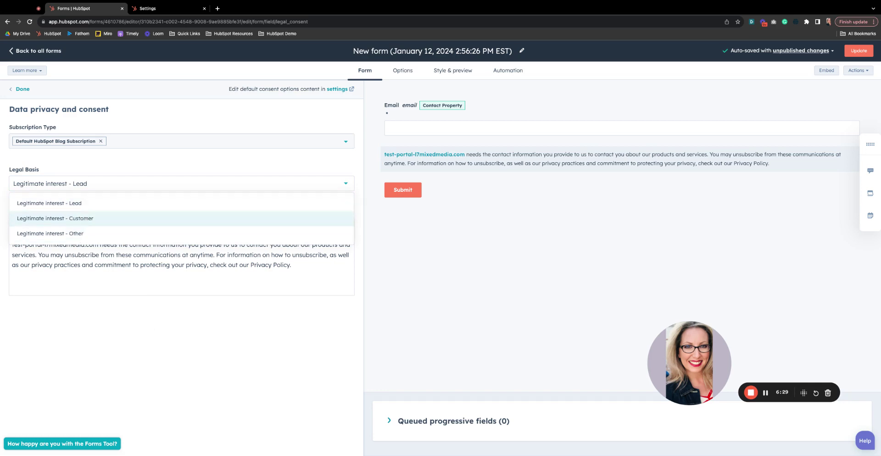
{"action": "left_click", "coordinate": [86, 205]}
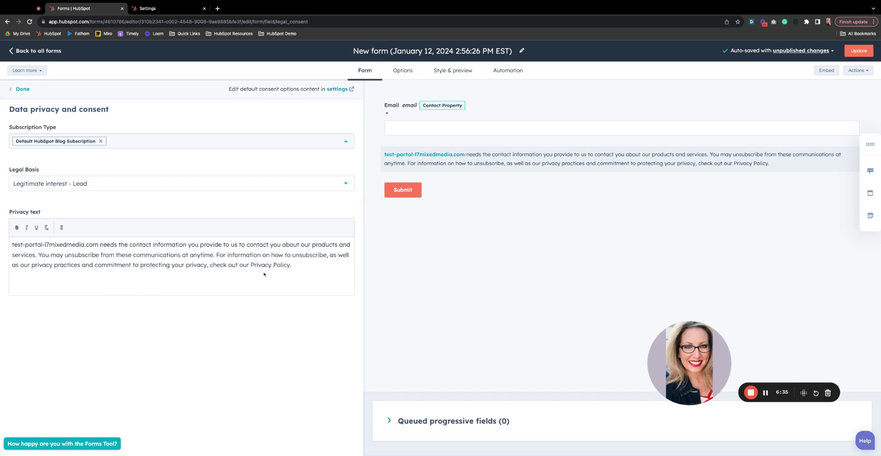
{"action": "left_click_drag", "start_coordinate": [294, 268], "coordinate": [12, 245]}
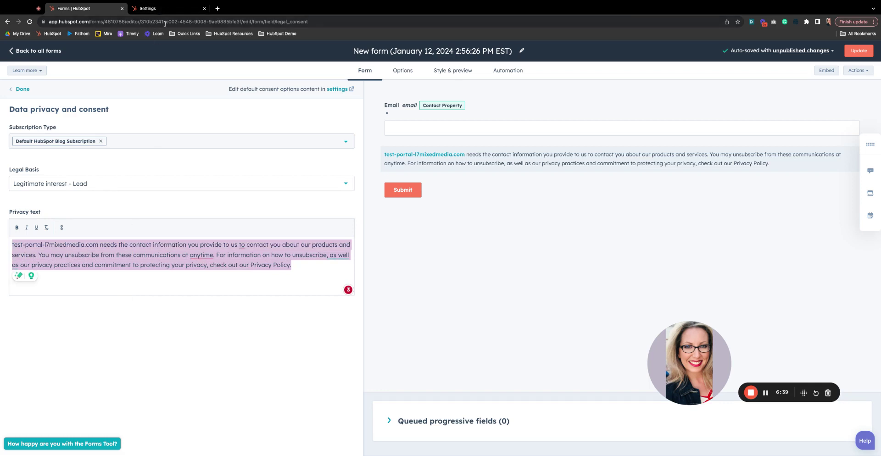
{"action": "left_click", "coordinate": [171, 254]}
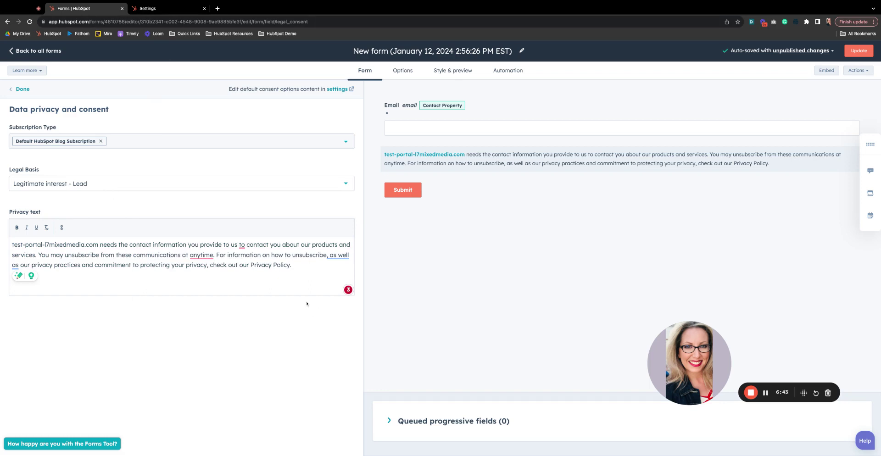
{"action": "left_click_drag", "start_coordinate": [293, 265], "coordinate": [75, 255]}
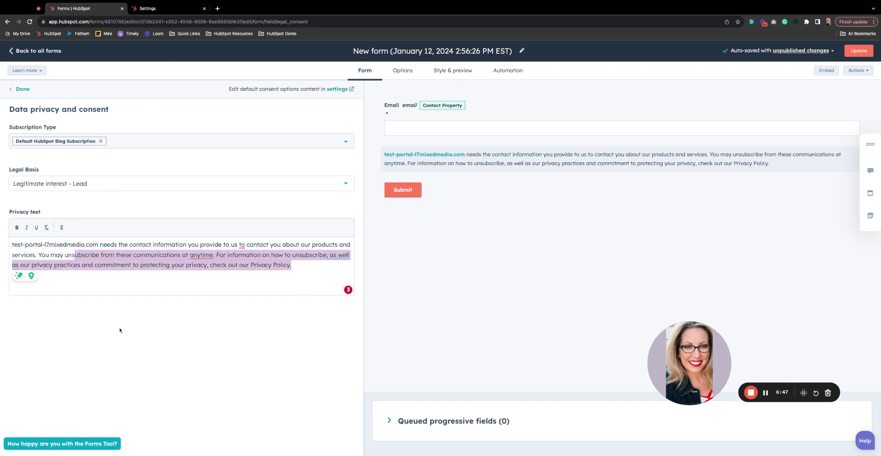
{"action": "left_click", "coordinate": [102, 245]}
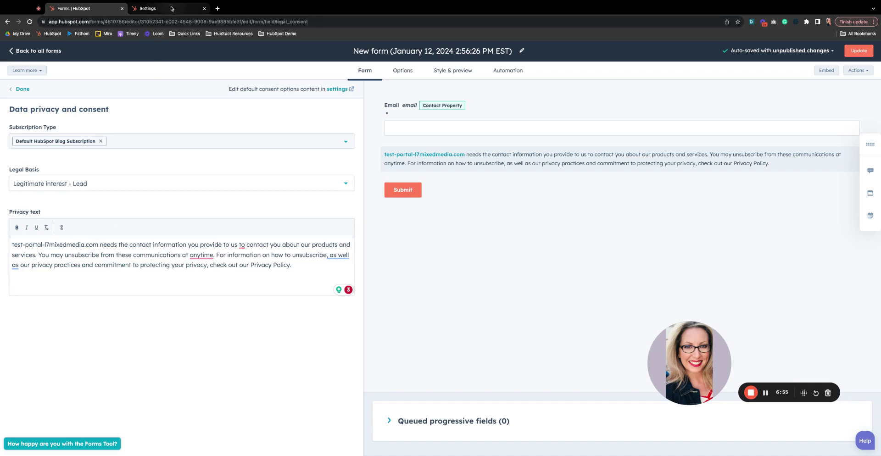
{"action": "left_click_drag", "start_coordinate": [291, 264], "coordinate": [72, 265]}
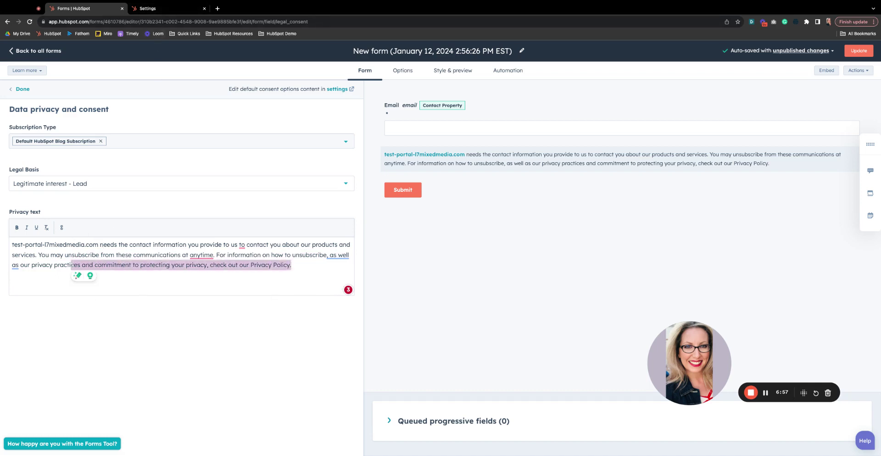
Step: Add Customer Service Communication, One to One and Marketing Information back to the consent subscription types and finish editing the consent details
{"action": "left_click", "coordinate": [164, 149]}
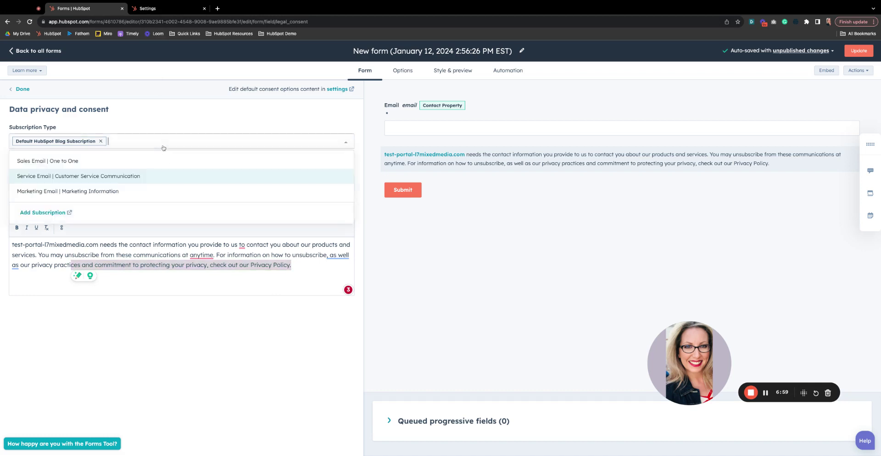
{"action": "left_click", "coordinate": [132, 173]}
{"action": "left_click", "coordinate": [128, 165]}
{"action": "left_click", "coordinate": [128, 162]}
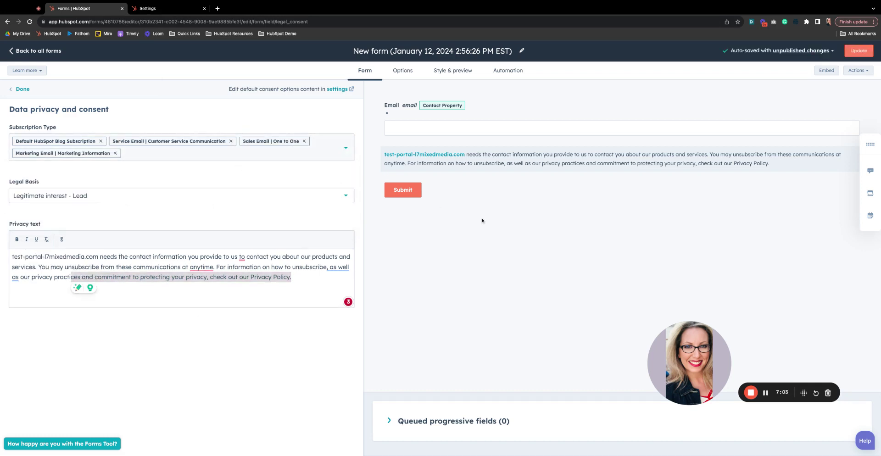
{"action": "left_click", "coordinate": [23, 90]}
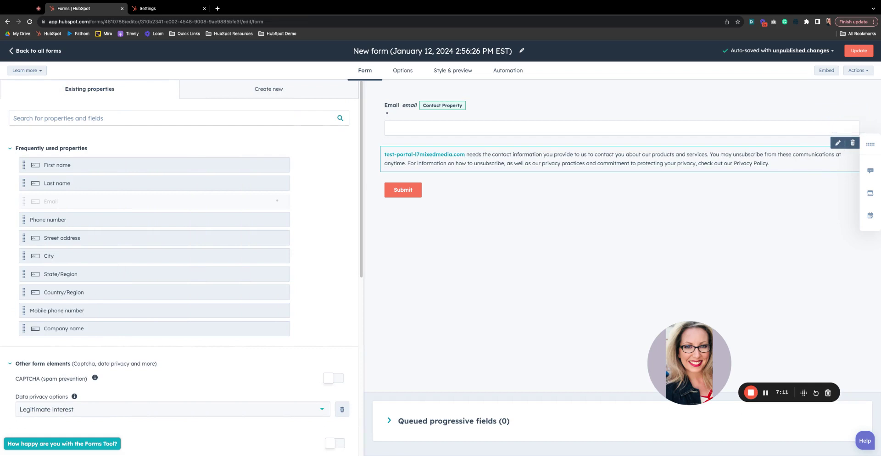
Step: Delete the legitimate interest element from the form and set the data privacy option to Consent checkbox for communications; form submit as consent to process
{"action": "left_click", "coordinate": [851, 144]}
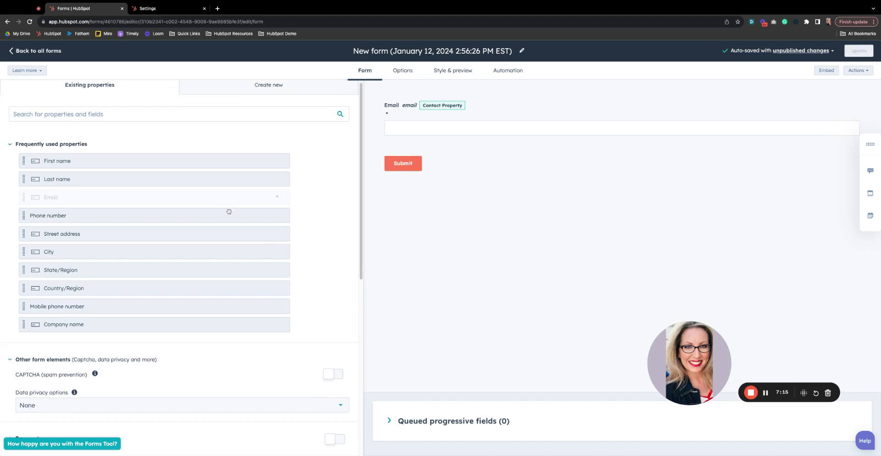
{"action": "scroll", "coordinate": [228, 209], "scroll_direction": "down", "scroll_amount": 5}
{"action": "left_click", "coordinate": [128, 181]}
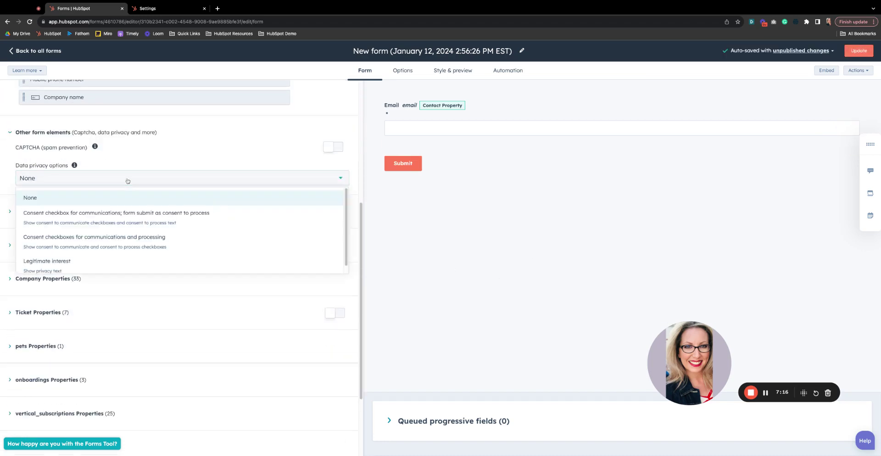
{"action": "left_click", "coordinate": [98, 219]}
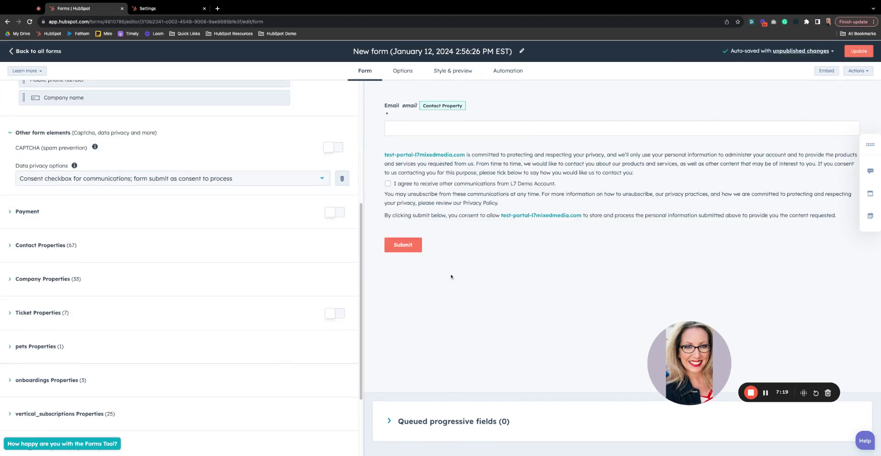
Step: Open the form's data privacy and consent details and examine the consent texts and the subscription types available for the communication checkbox
{"action": "left_click", "coordinate": [463, 197]}
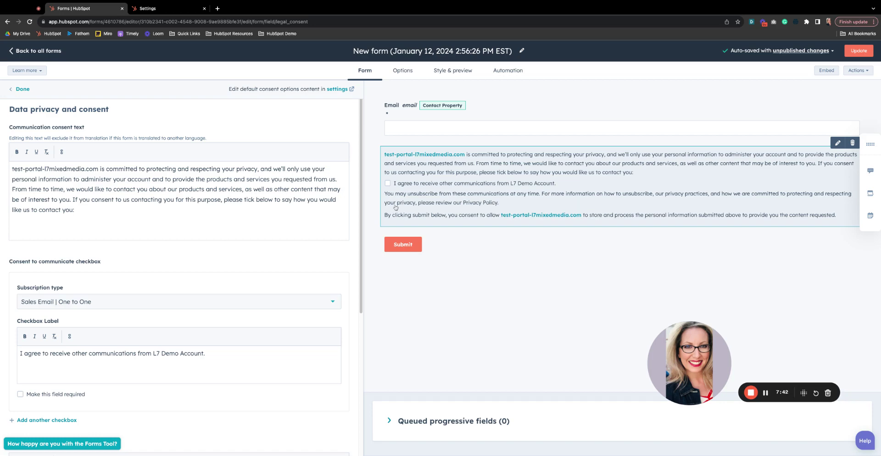
{"action": "scroll", "coordinate": [231, 221], "scroll_direction": "down", "scroll_amount": 5}
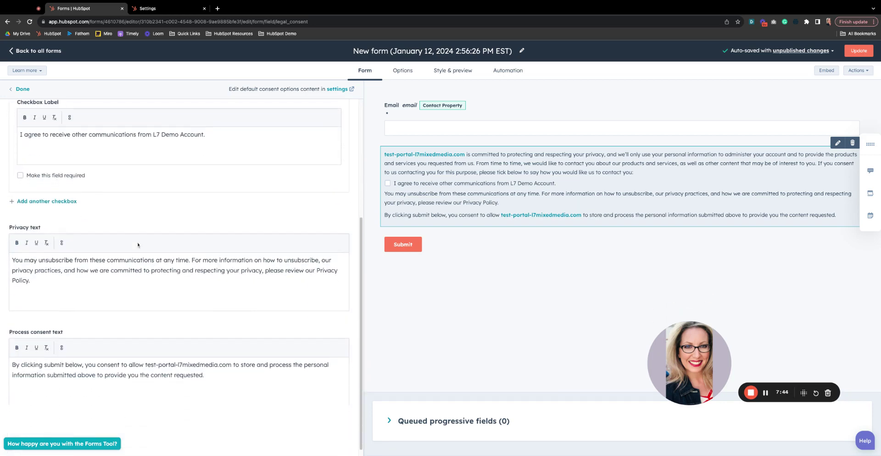
{"action": "scroll", "coordinate": [92, 253], "scroll_direction": "up", "scroll_amount": 5}
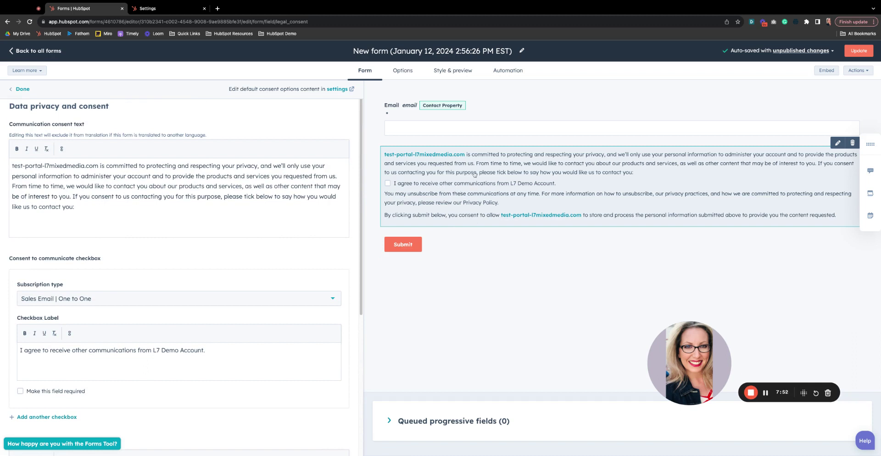
{"action": "scroll", "coordinate": [179, 221], "scroll_direction": "down", "scroll_amount": 3}
{"action": "left_click", "coordinate": [44, 237]}
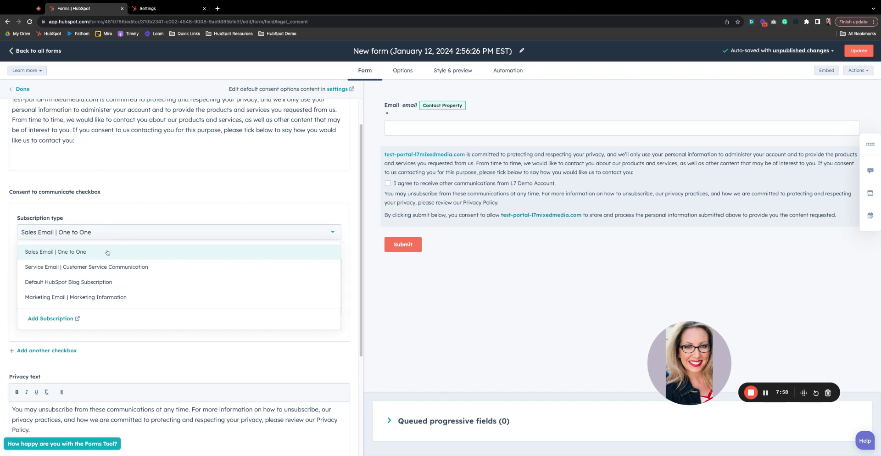
Step: Add three more consent to communicate checkboxes for Customer Service Communication, Default HubSpot Blog Subscription and Marketing Information
{"action": "scroll", "coordinate": [58, 282], "scroll_direction": "down", "scroll_amount": 3}
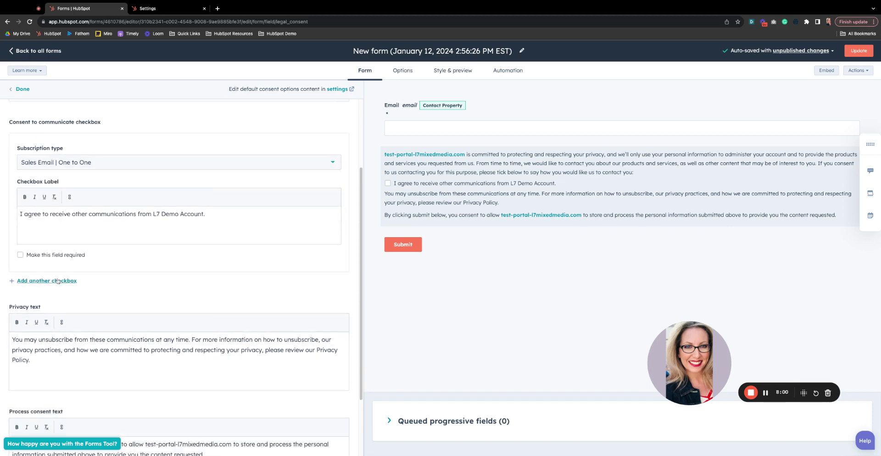
{"action": "left_click", "coordinate": [58, 281]}
{"action": "scroll", "coordinate": [67, 317], "scroll_direction": "down", "scroll_amount": 5}
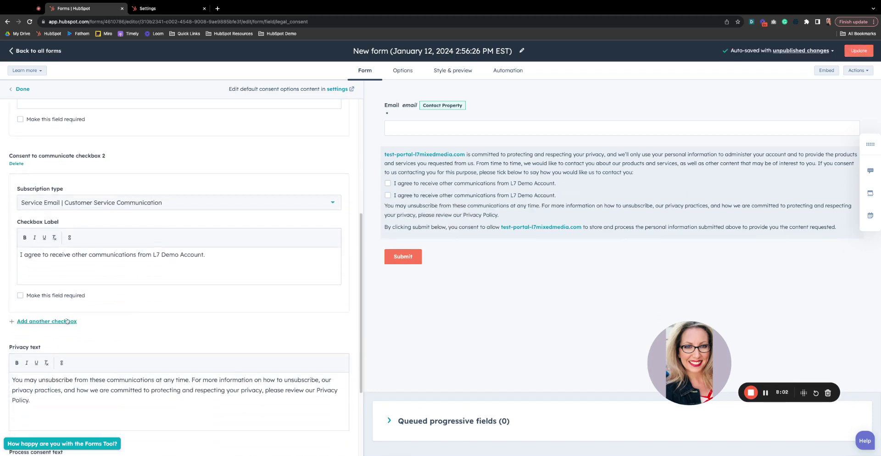
{"action": "left_click", "coordinate": [67, 321]}
{"action": "scroll", "coordinate": [69, 367], "scroll_direction": "down", "scroll_amount": 3}
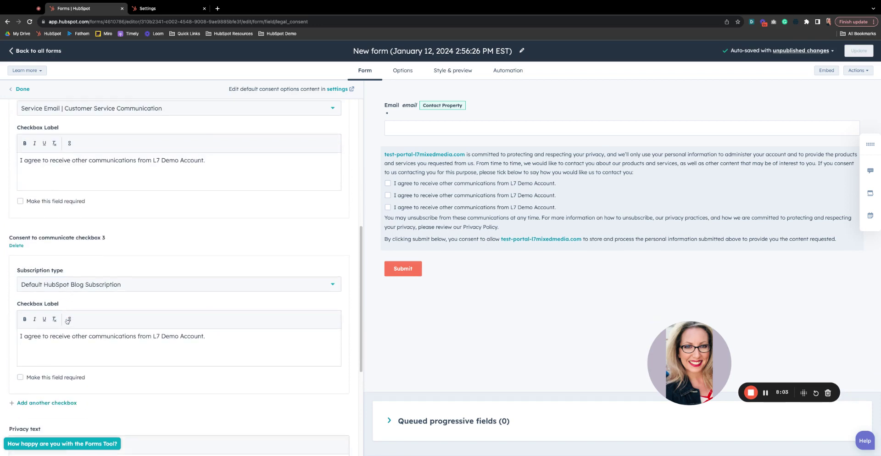
{"action": "left_click", "coordinate": [70, 399]}
{"action": "scroll", "coordinate": [113, 199], "scroll_direction": "down", "scroll_amount": 3}
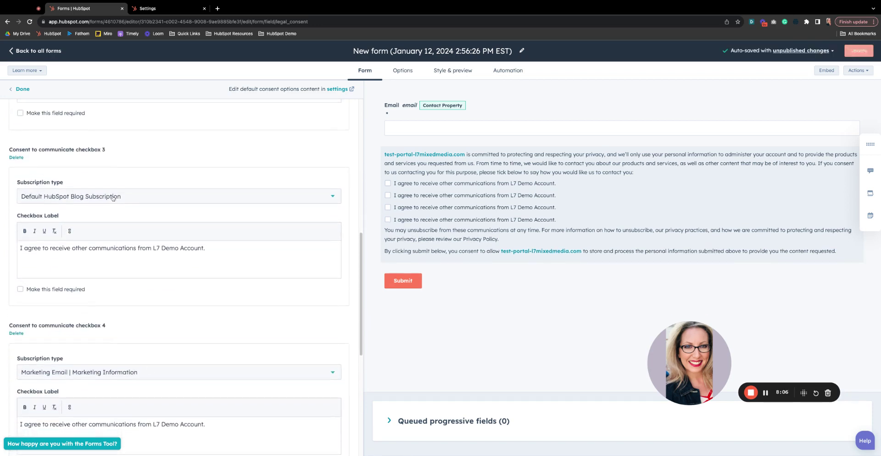
Step: Try making the One to One and Customer Service Communication consent checkboxes required, and clear the requirement on both
{"action": "scroll", "coordinate": [110, 317], "scroll_direction": "up", "scroll_amount": 6}
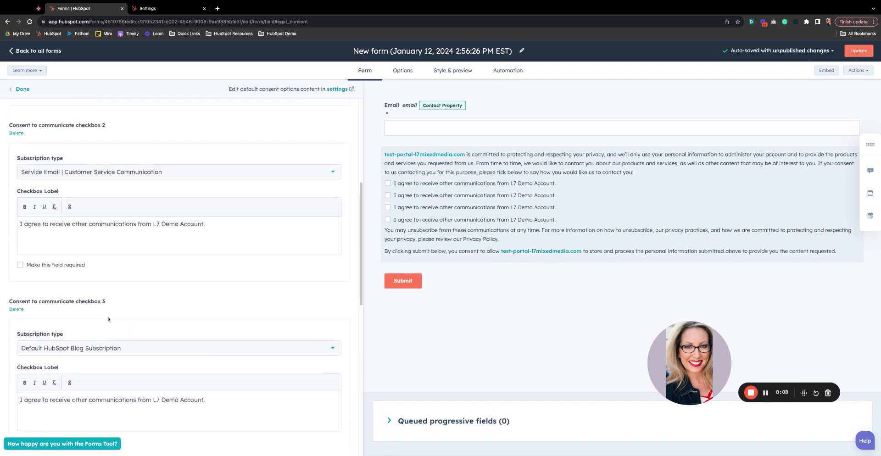
{"action": "scroll", "coordinate": [121, 299], "scroll_direction": "up", "scroll_amount": 1}
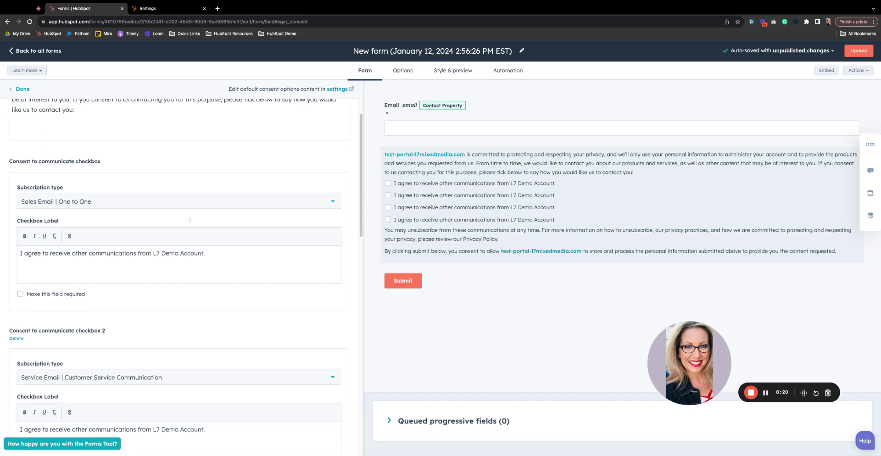
{"action": "scroll", "coordinate": [181, 232], "scroll_direction": "up", "scroll_amount": 3}
{"action": "scroll", "coordinate": [180, 234], "scroll_direction": "down", "scroll_amount": 4}
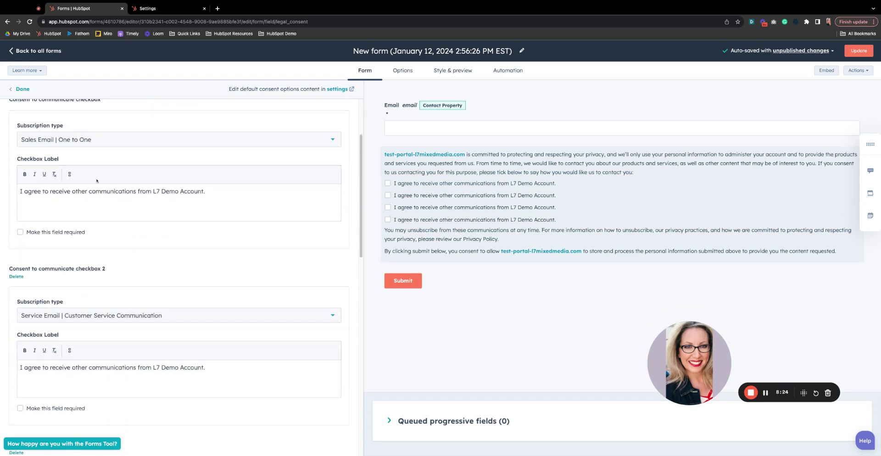
{"action": "left_click", "coordinate": [27, 232]}
{"action": "scroll", "coordinate": [28, 235], "scroll_direction": "down", "scroll_amount": 2}
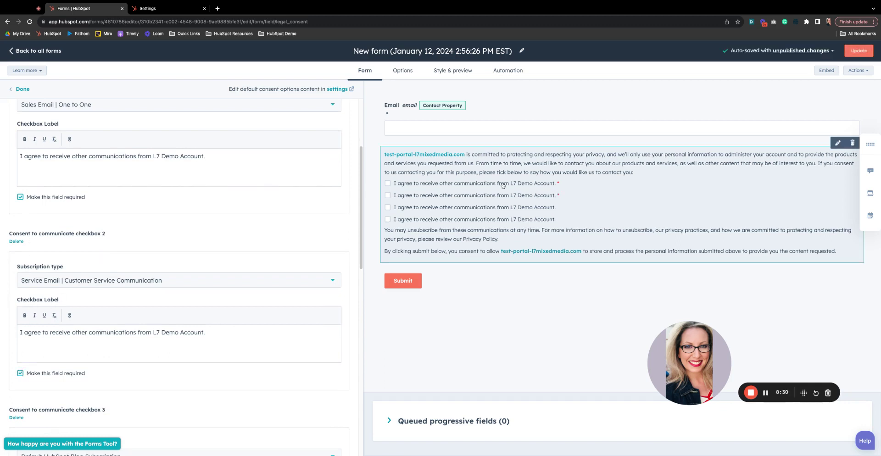
{"action": "left_click", "coordinate": [20, 373]}
{"action": "left_click", "coordinate": [20, 197]}
Step: Replace the One to One consent checkbox label with "I want to get one-to-one emails."
{"action": "scroll", "coordinate": [132, 250], "scroll_direction": "up", "scroll_amount": 1}
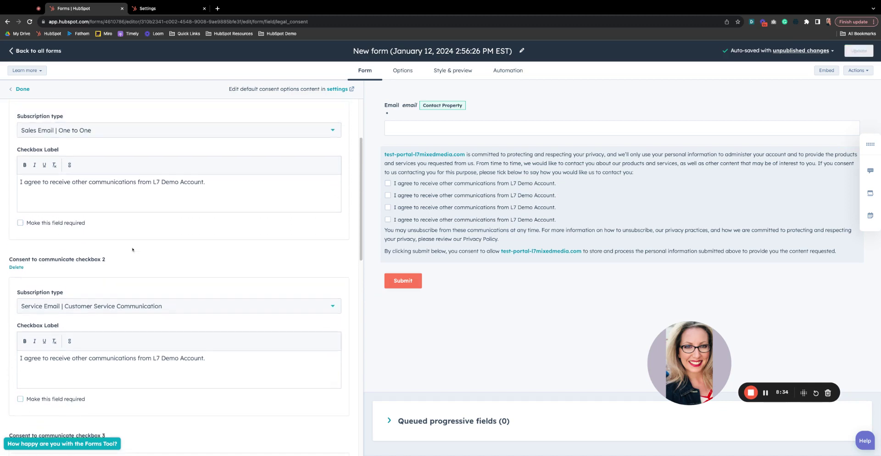
{"action": "scroll", "coordinate": [132, 250], "scroll_direction": "up", "scroll_amount": 1}
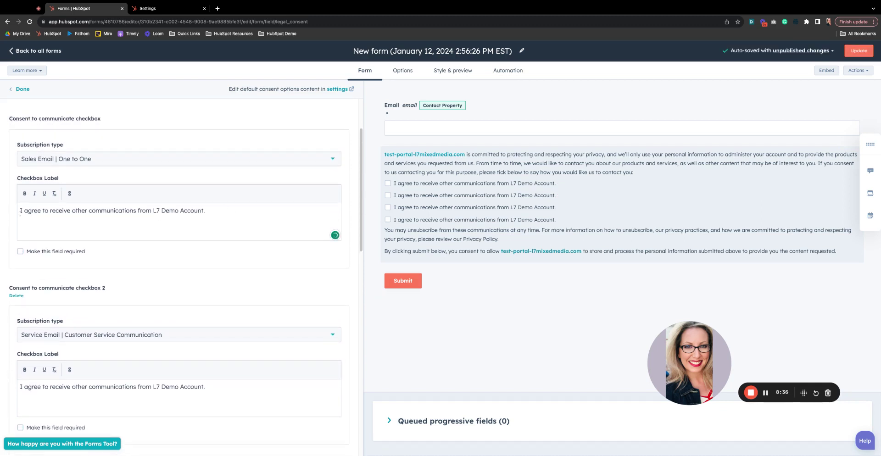
{"action": "left_click_drag", "start_coordinate": [20, 211], "coordinate": [84, 230]}
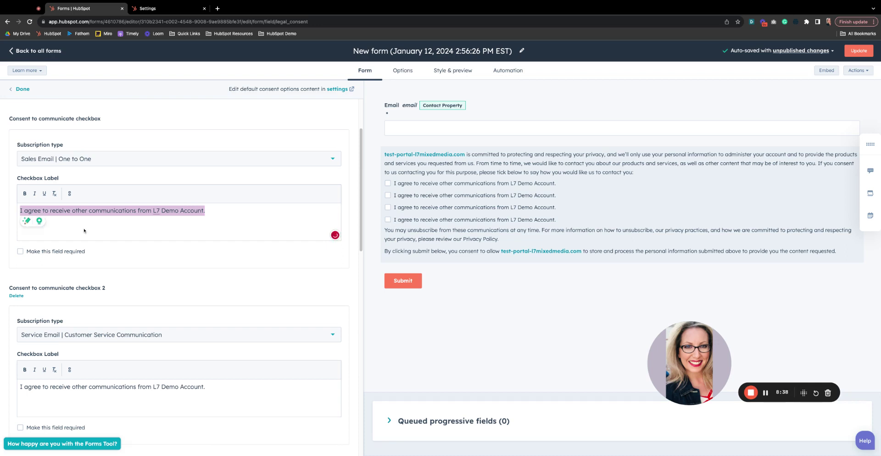
{"action": "type", "text": "I want to get"}
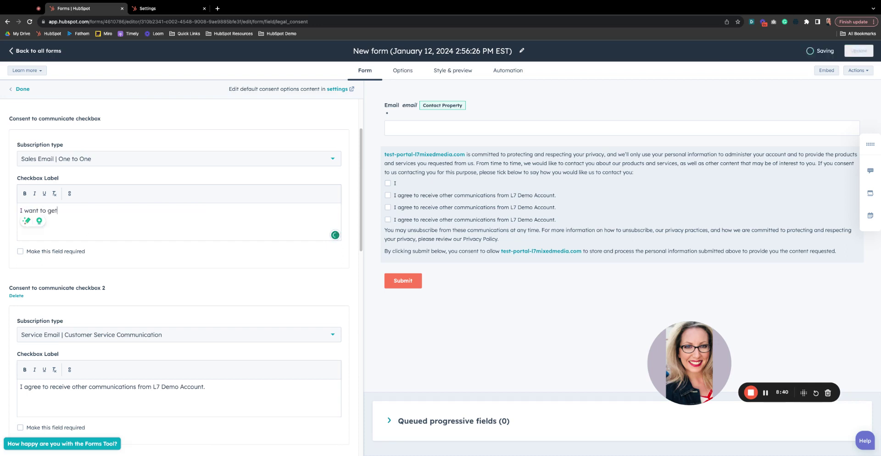
{"action": "type", "text": " one-to-one"}
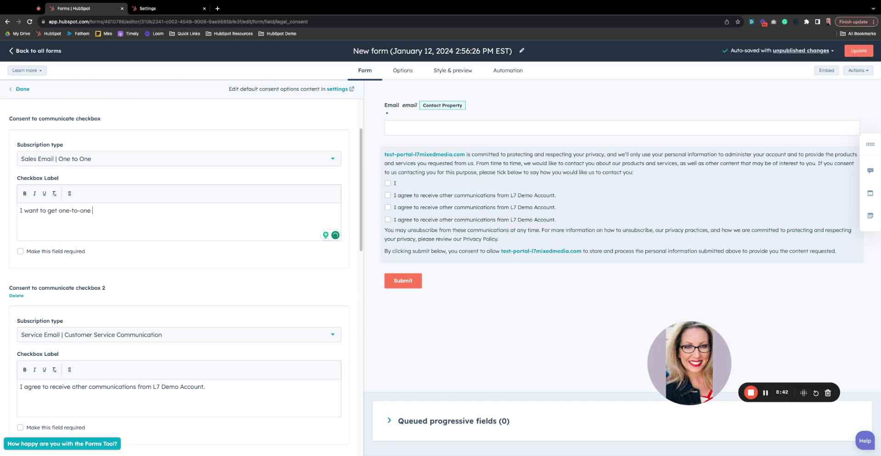
{"action": "type", "text": " emails."}
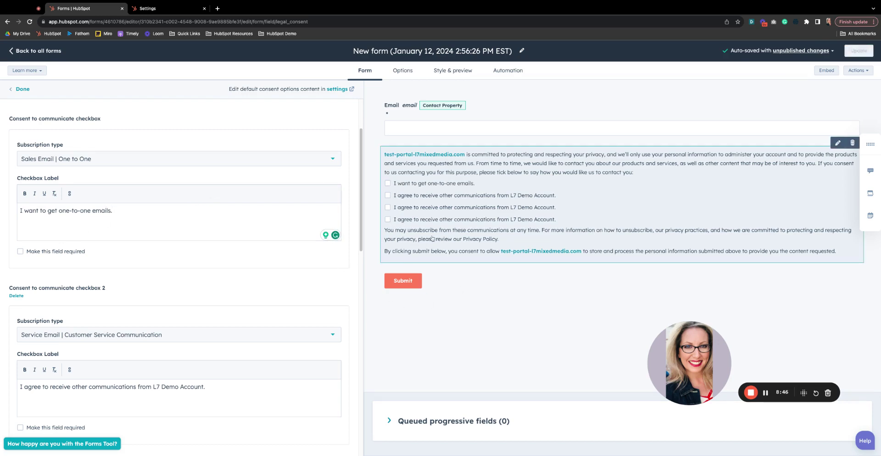
{"action": "scroll", "coordinate": [281, 209], "scroll_direction": "down", "scroll_amount": 1}
{"action": "scroll", "coordinate": [281, 209], "scroll_direction": "down", "scroll_amount": 10}
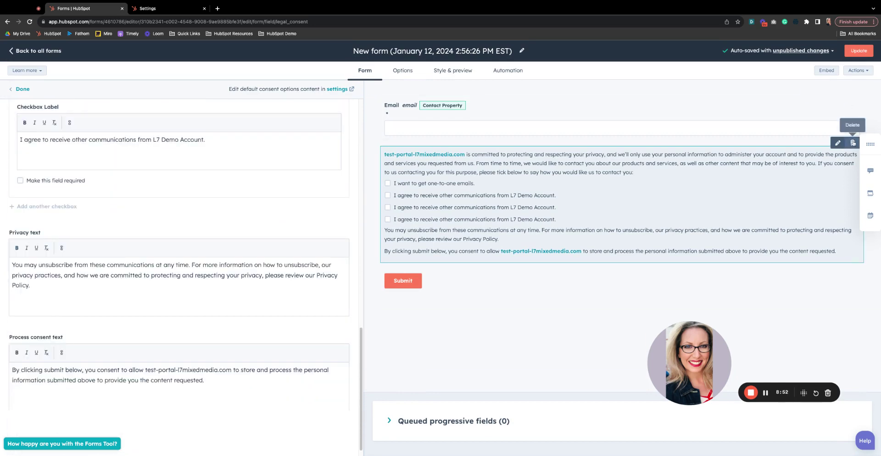
Step: Delete the form's consent block and set the data privacy option to "Consent checkboxes for communications and processing"
{"action": "left_click", "coordinate": [854, 144]}
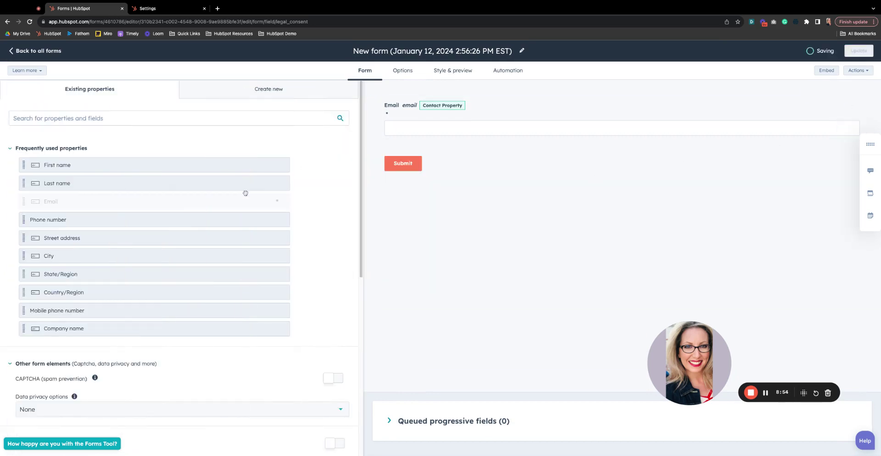
{"action": "scroll", "coordinate": [244, 191], "scroll_direction": "down", "scroll_amount": 5}
{"action": "left_click", "coordinate": [149, 201]}
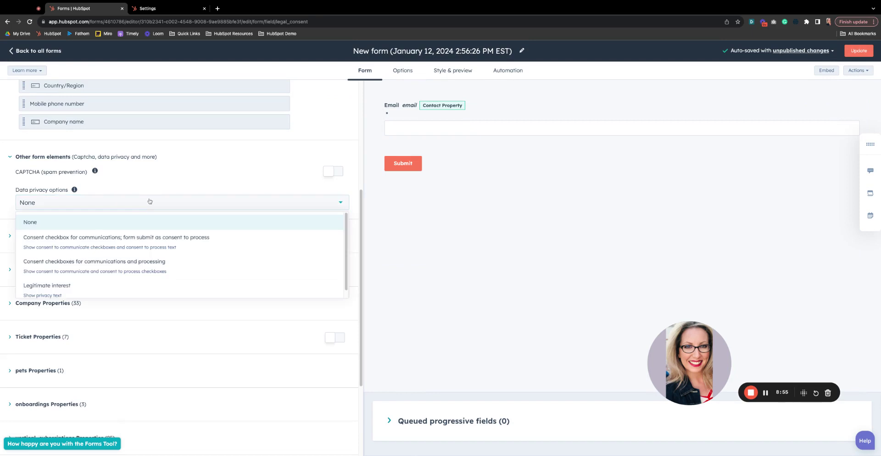
{"action": "left_click", "coordinate": [76, 270]}
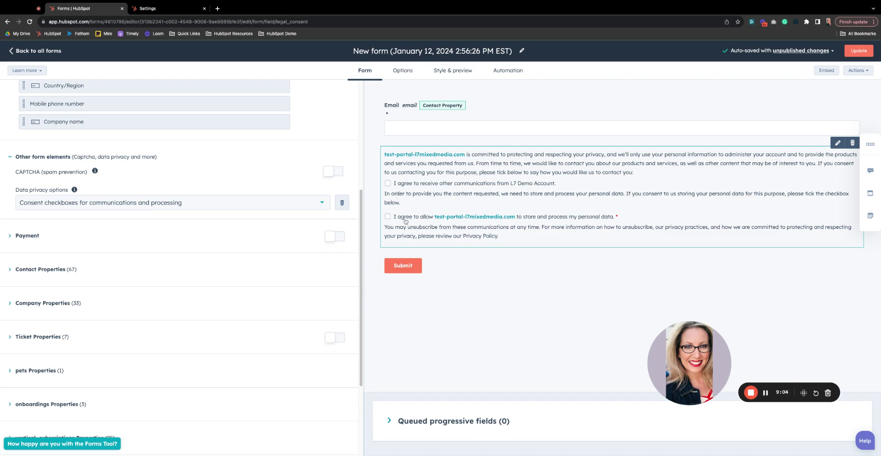
Step: Add two more consent to communicate checkboxes for Customer Service Communication and Default HubSpot Blog Subscription, and select the Customer Service Communication checkbox label text
{"action": "left_click", "coordinate": [557, 222]}
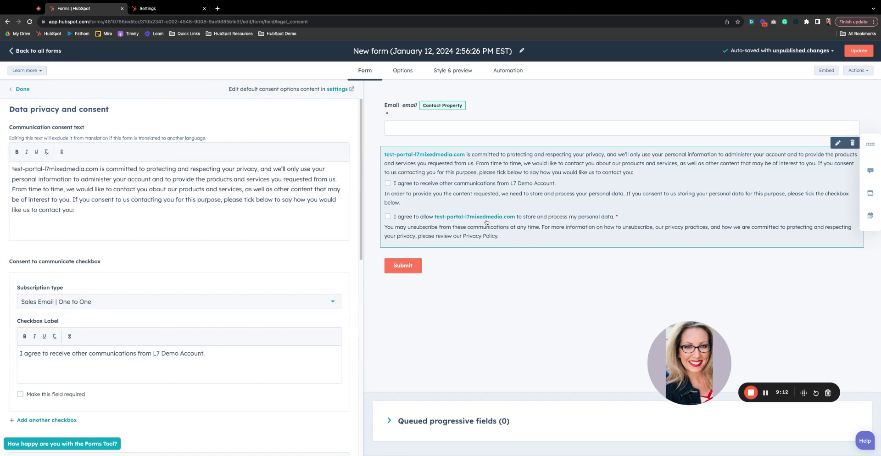
{"action": "scroll", "coordinate": [172, 232], "scroll_direction": "down", "scroll_amount": 2}
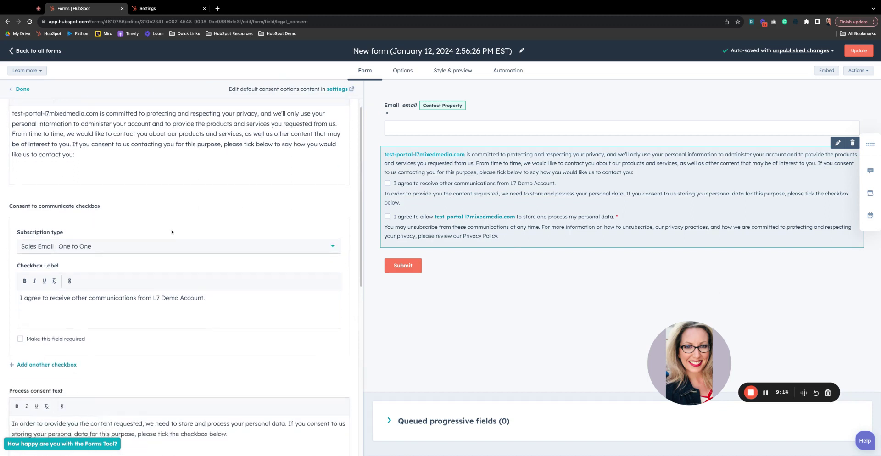
{"action": "scroll", "coordinate": [172, 232], "scroll_direction": "down", "scroll_amount": 2}
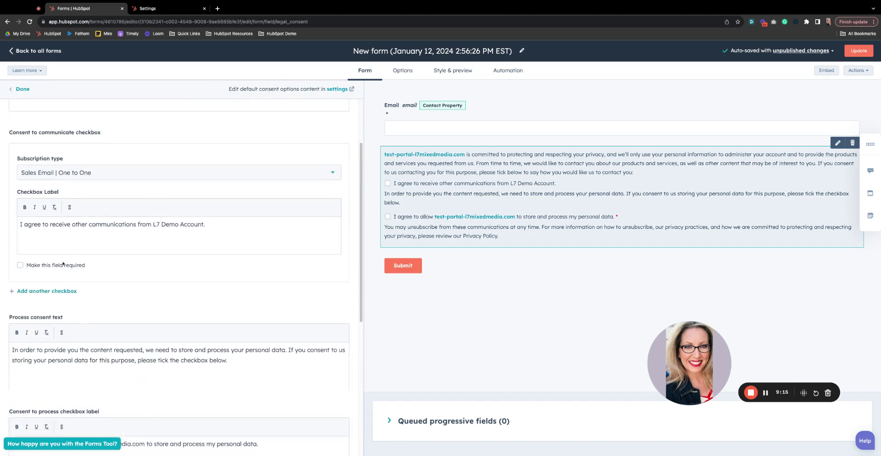
{"action": "left_click", "coordinate": [63, 292]}
{"action": "scroll", "coordinate": [63, 294], "scroll_direction": "down", "scroll_amount": 2}
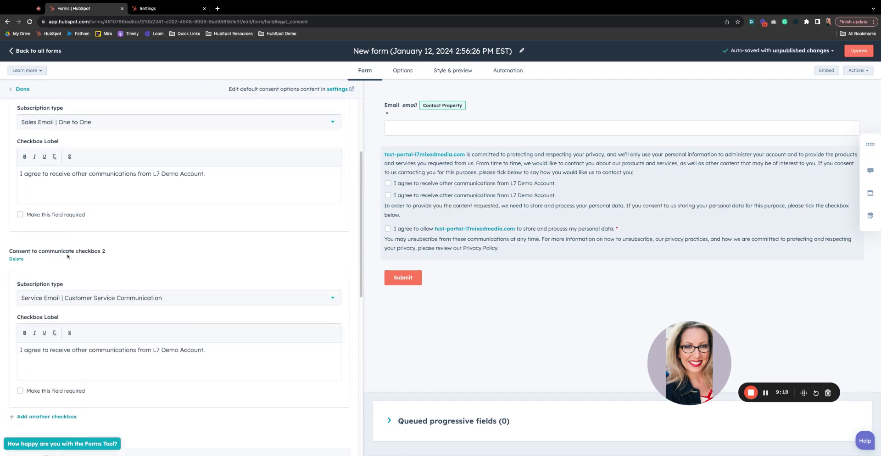
{"action": "scroll", "coordinate": [68, 260], "scroll_direction": "down", "scroll_amount": 3}
{"action": "left_click", "coordinate": [67, 314]}
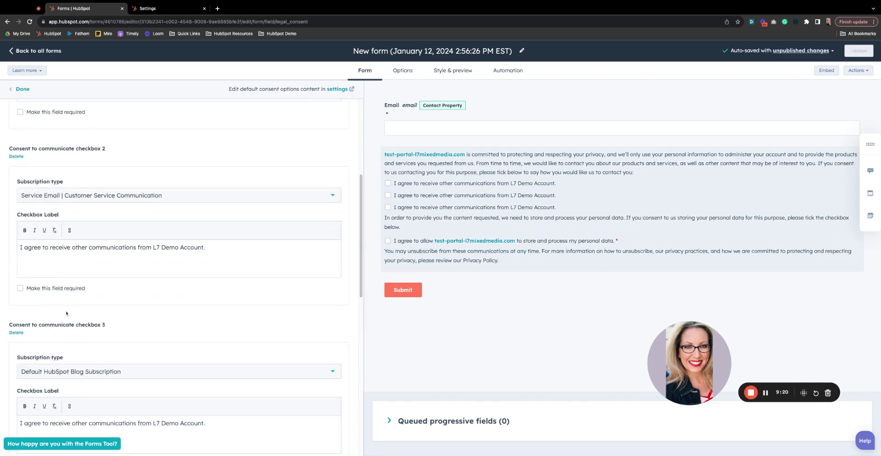
{"action": "triple_click", "coordinate": [215, 249]}
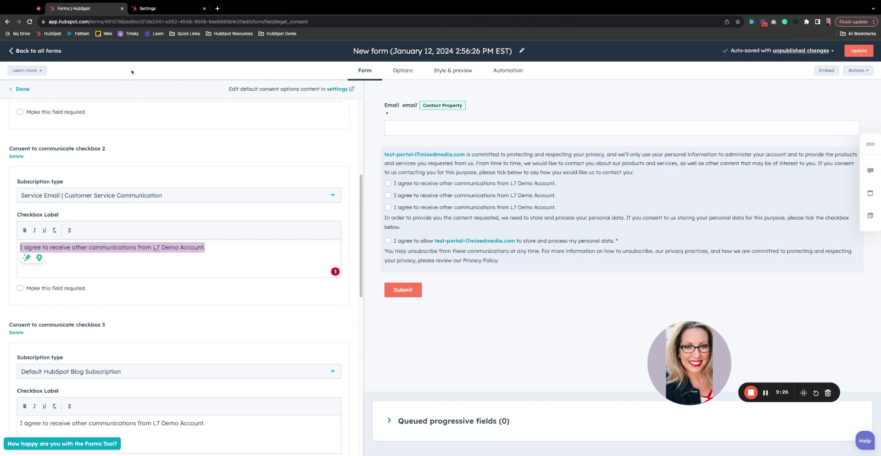
Step: Open the default consent options in the Privacy & Consent settings and examine the Privacy Policy mention in the legitimate interest text
{"action": "left_click", "coordinate": [157, 9]}
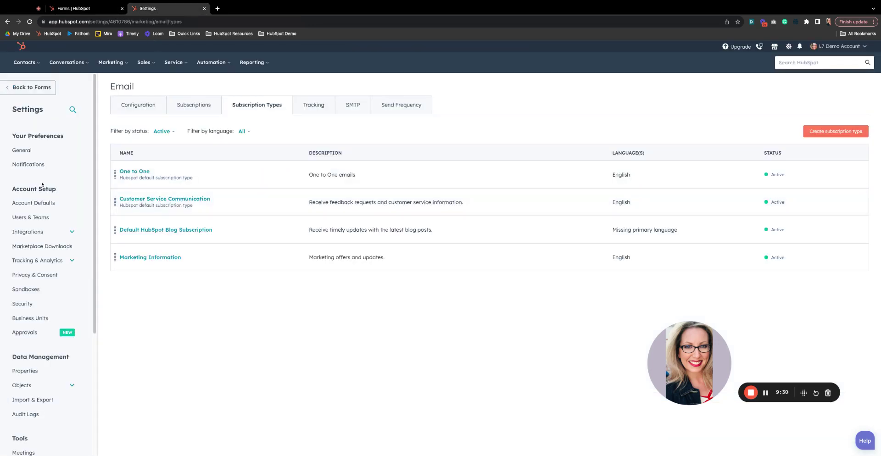
{"action": "left_click", "coordinate": [39, 274]}
{"action": "left_click", "coordinate": [214, 109]}
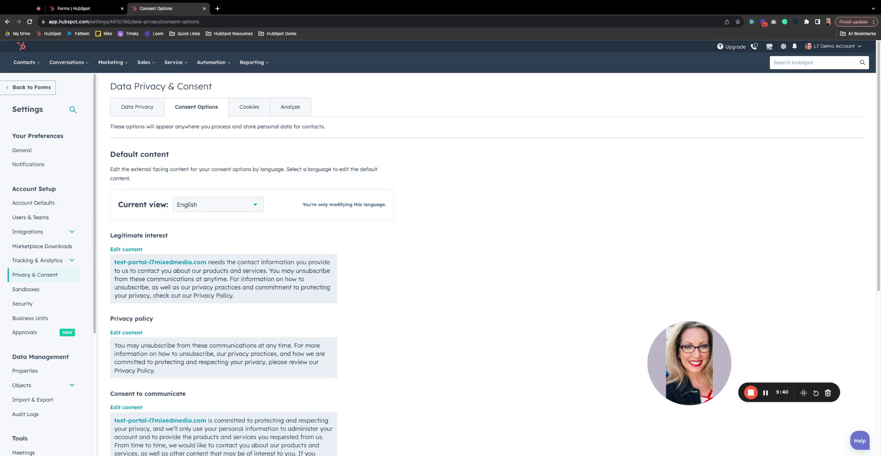
{"action": "left_click_drag", "start_coordinate": [235, 301], "coordinate": [189, 296]}
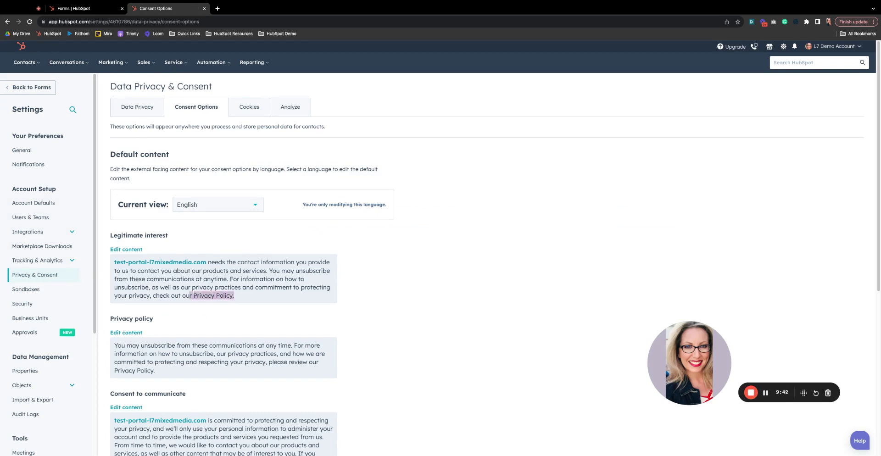
{"action": "left_click", "coordinate": [208, 286]}
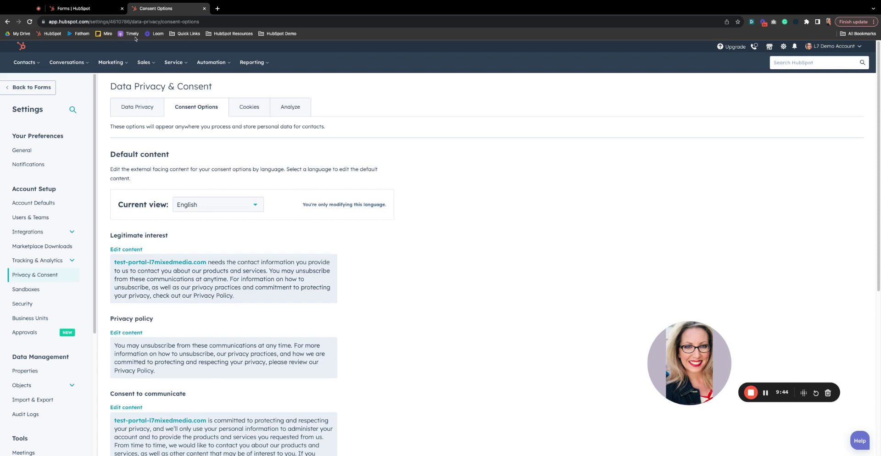
Step: In the default legitimate interest text, link the words "Privacy Policy" to l7mixedmedia.com, opening in a new tab
{"action": "left_click", "coordinate": [125, 249]}
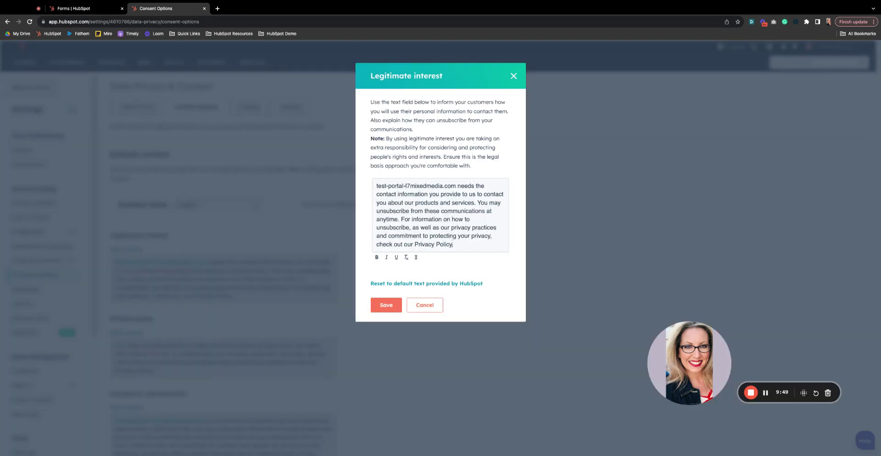
{"action": "left_click_drag", "start_coordinate": [453, 244], "coordinate": [415, 245]}
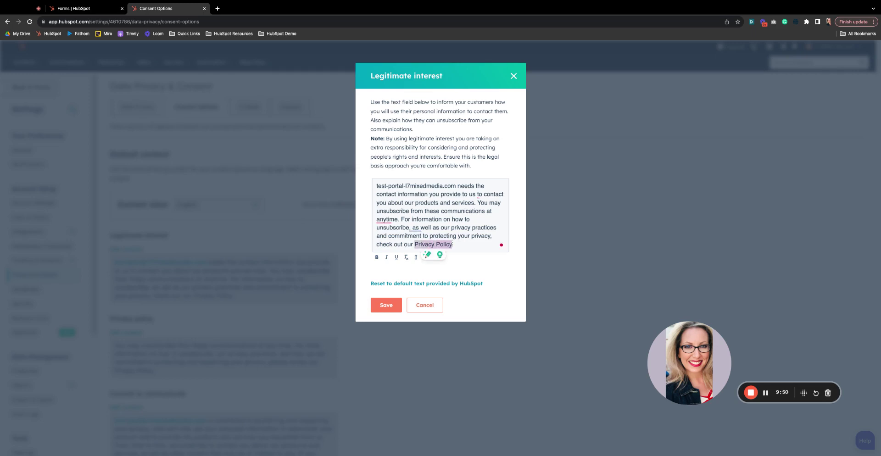
{"action": "left_click", "coordinate": [416, 258]}
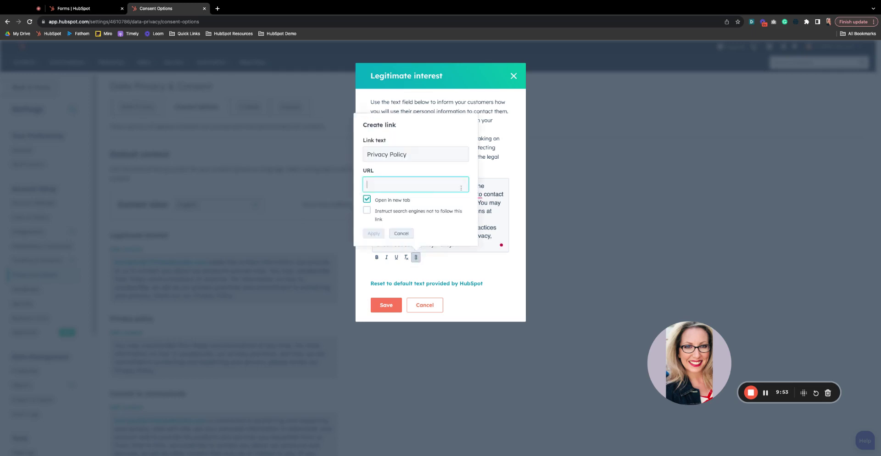
{"action": "type", "text": "l7mixedmedia.com"}
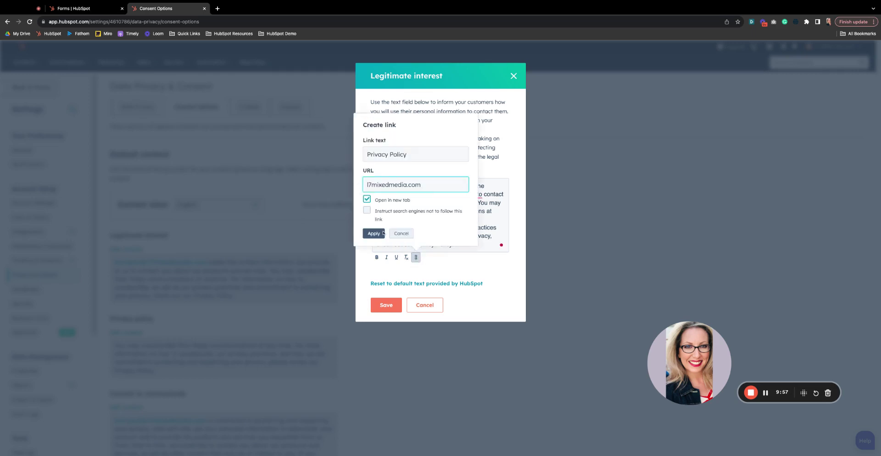
{"action": "left_click", "coordinate": [373, 233]}
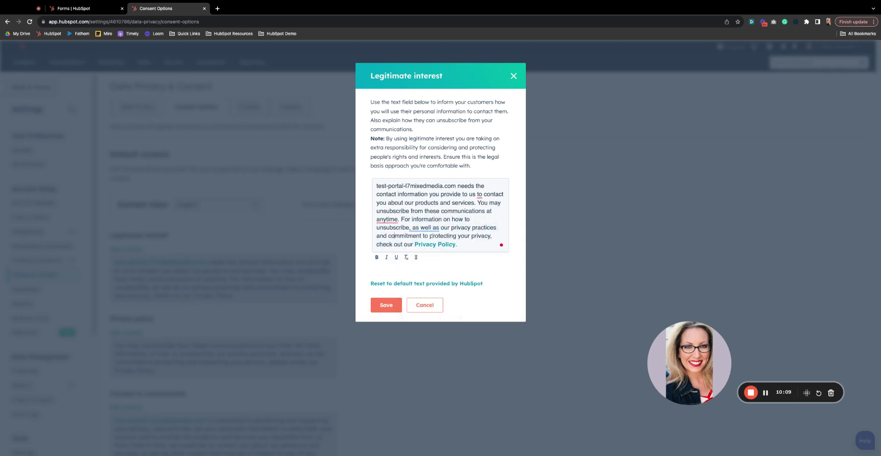
Step: Remove "as well as our privacy practices and commitment to protecting your privacy," from the legitimate interest text and save it
{"action": "left_click_drag", "start_coordinate": [493, 236], "coordinate": [411, 228]}
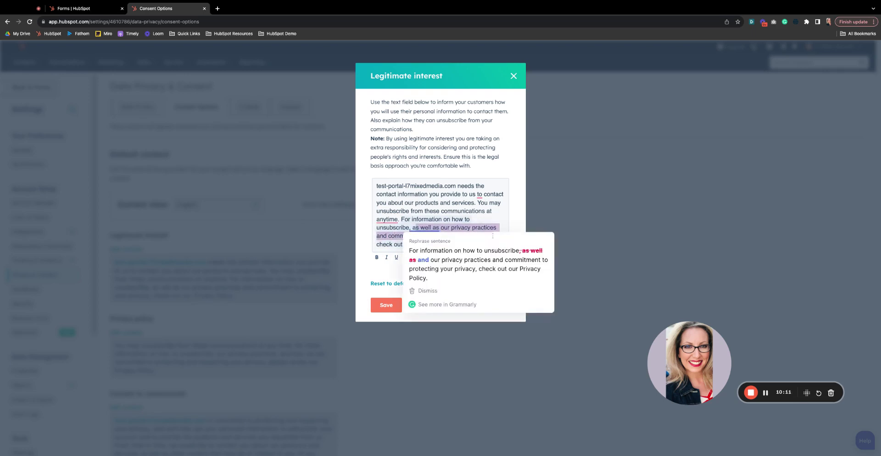
{"action": "key", "text": "BackSpace"}
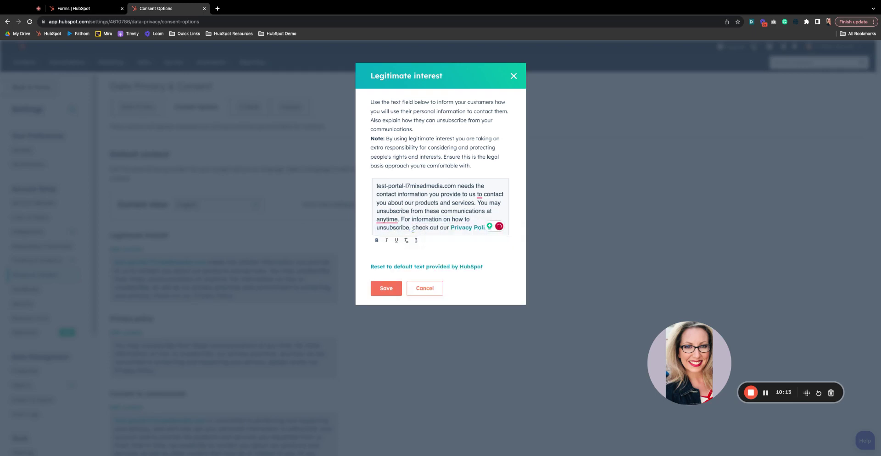
{"action": "left_click", "coordinate": [386, 288]}
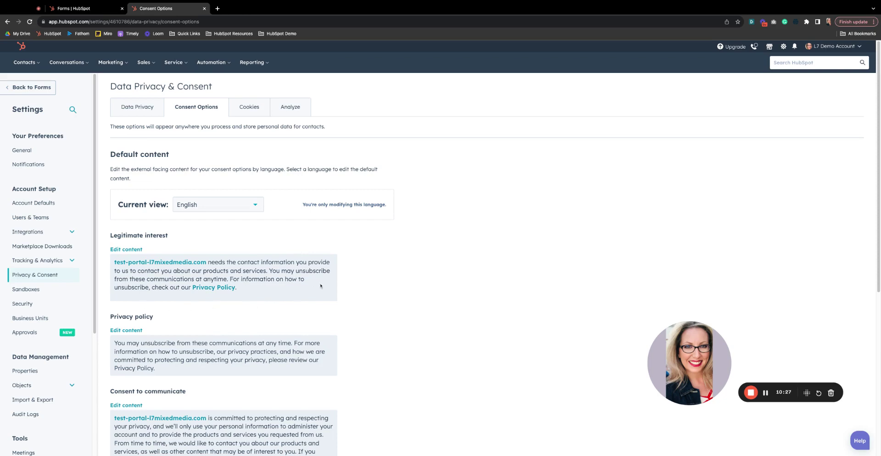
Step: Leave the open form with its changes unpublished and create a new embedded form from the blank template
{"action": "left_click", "coordinate": [83, 8]}
{"action": "left_click", "coordinate": [40, 52]}
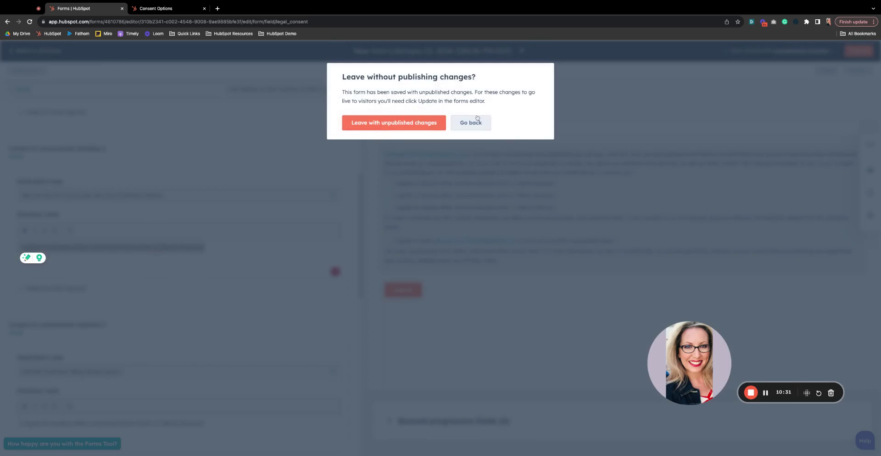
{"action": "left_click", "coordinate": [396, 121]}
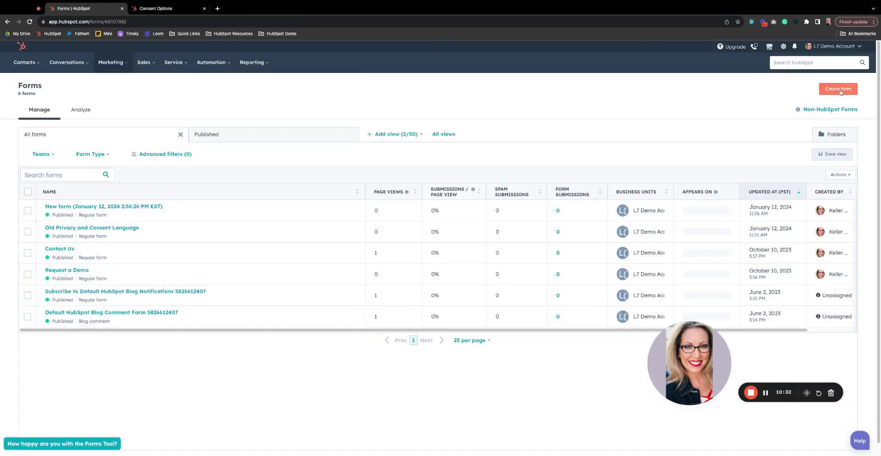
{"action": "left_click", "coordinate": [840, 90]}
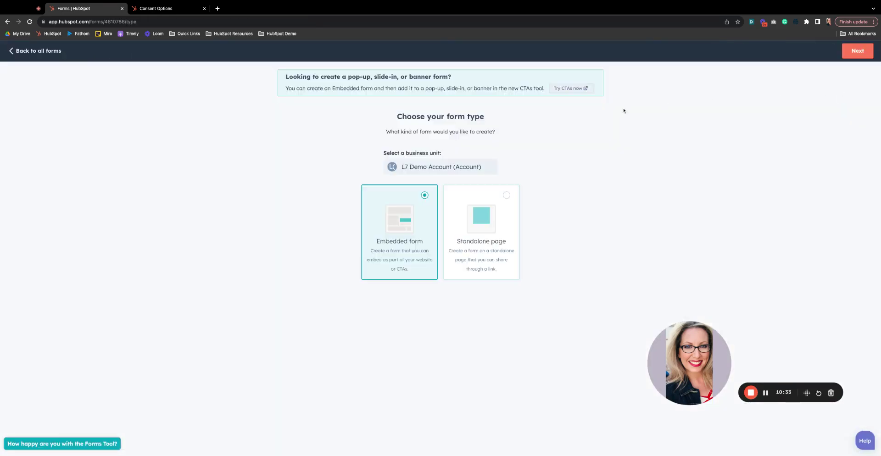
{"action": "left_click", "coordinate": [854, 50]}
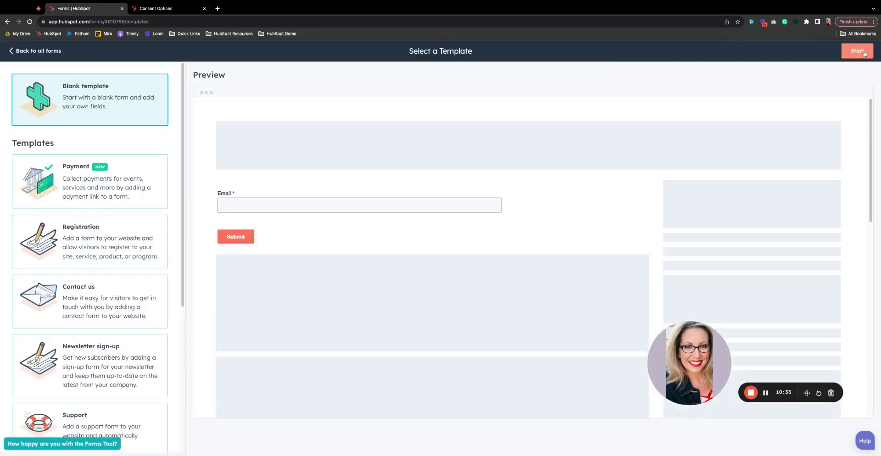
{"action": "left_click", "coordinate": [857, 51]}
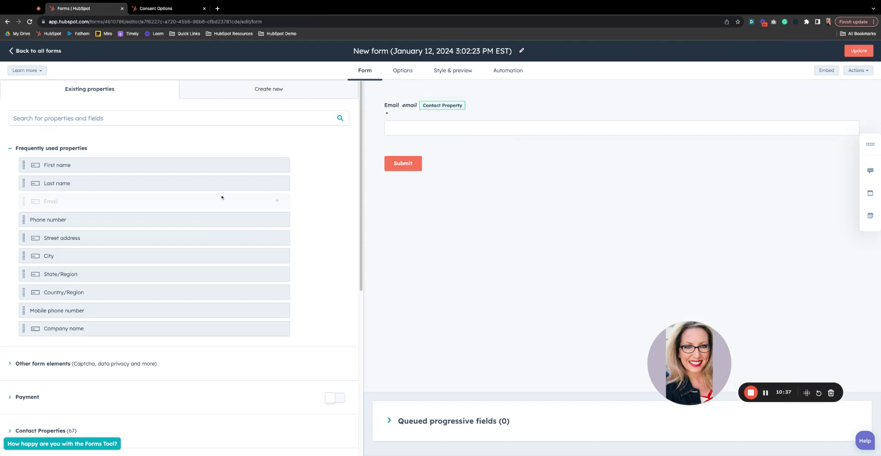
Step: Set the new form's data privacy option to Legitimate interest
{"action": "scroll", "coordinate": [151, 236], "scroll_direction": "down", "scroll_amount": 3}
{"action": "left_click", "coordinate": [107, 260]}
{"action": "scroll", "coordinate": [106, 261], "scroll_direction": "down", "scroll_amount": 2}
{"action": "left_click", "coordinate": [94, 237]}
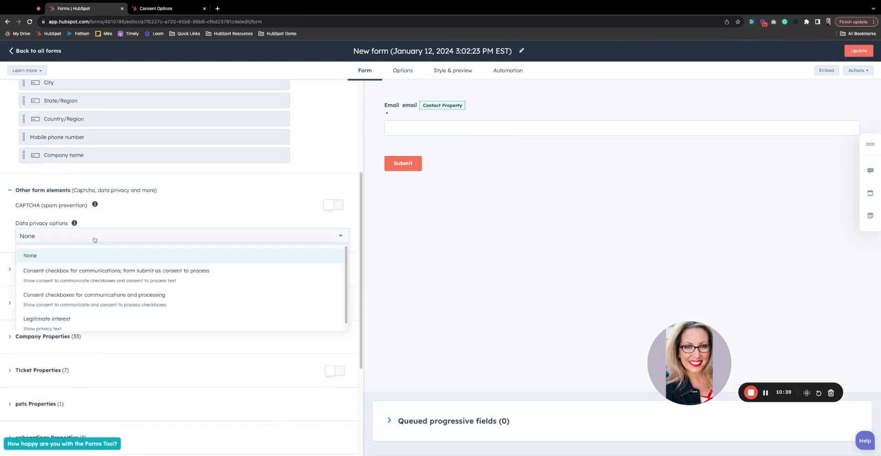
{"action": "left_click", "coordinate": [73, 320]}
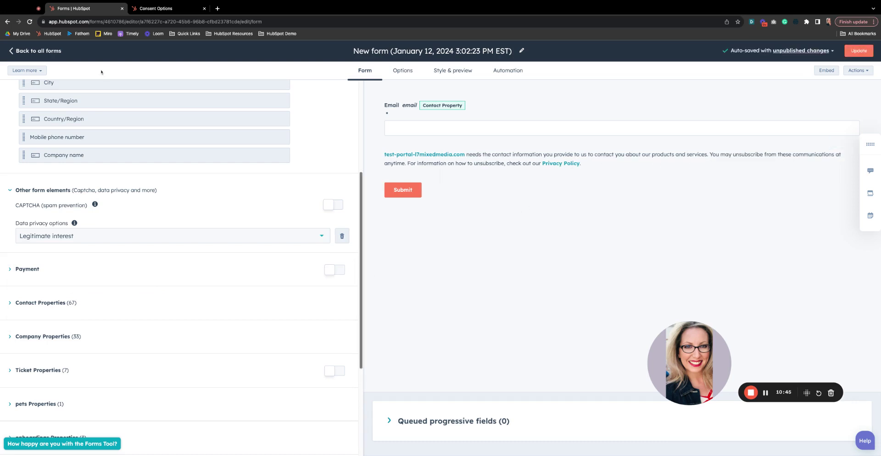
Step: Leave the new form with its changes unpublished and open the "Old Privacy and Consent Language" form
{"action": "left_click", "coordinate": [53, 51]}
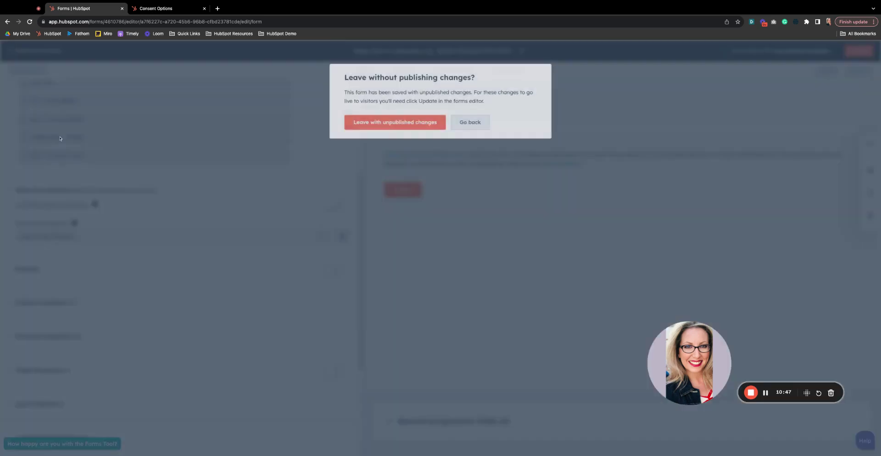
{"action": "left_click", "coordinate": [355, 125]}
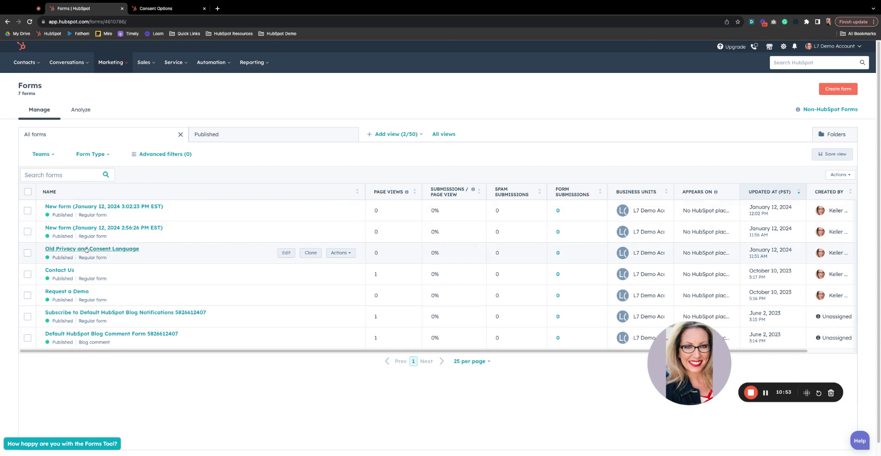
{"action": "mouse_move", "coordinate": [791, 250]}
{"action": "left_click", "coordinate": [100, 250]}
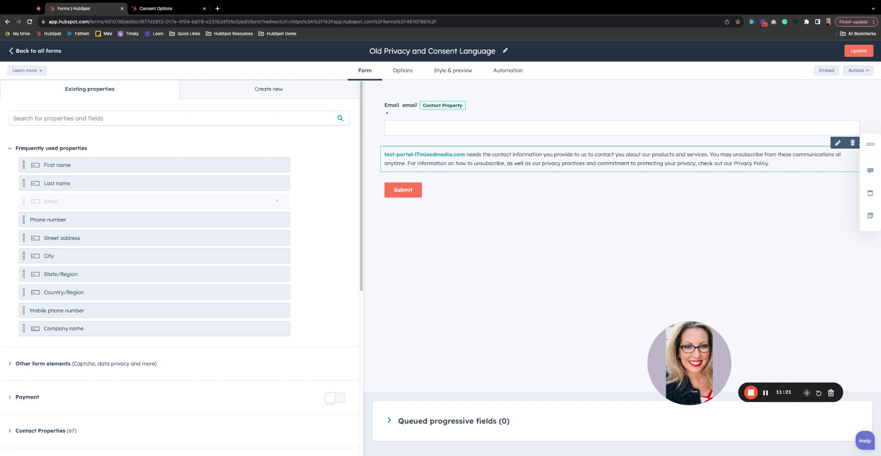
Step: Open the form's data privacy and consent details and select the entire privacy text to examine its wording
{"action": "left_click", "coordinate": [626, 163]}
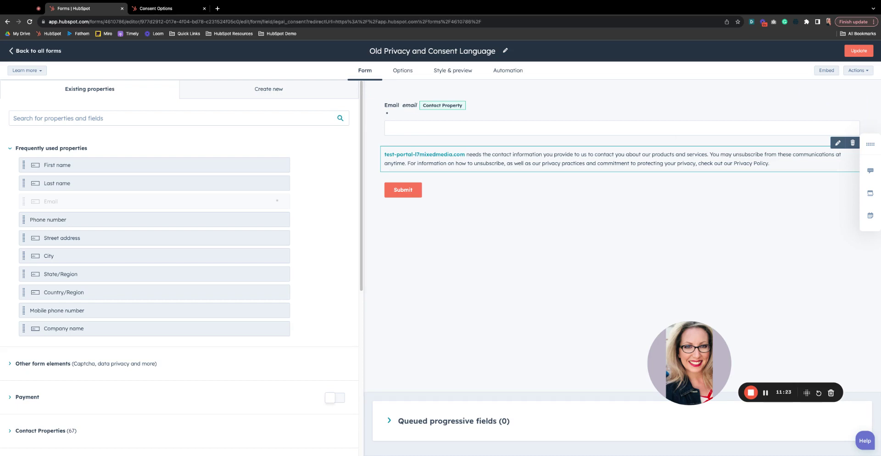
{"action": "left_click_drag", "start_coordinate": [308, 265], "coordinate": [89, 265]}
{"action": "key", "text": "ctrl+a"}
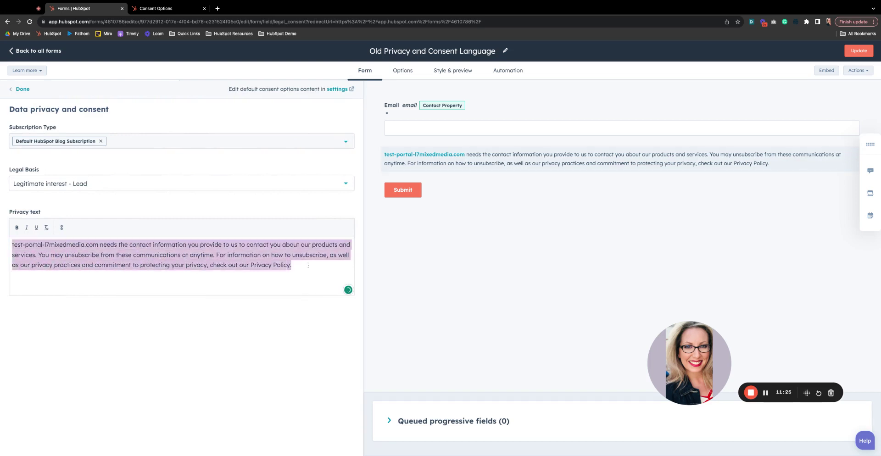
Step: Replace the form's outdated privacy block by deleting it and adding Legitimate interest again, and leave the form with its changes unpublished
{"action": "left_click", "coordinate": [852, 146]}
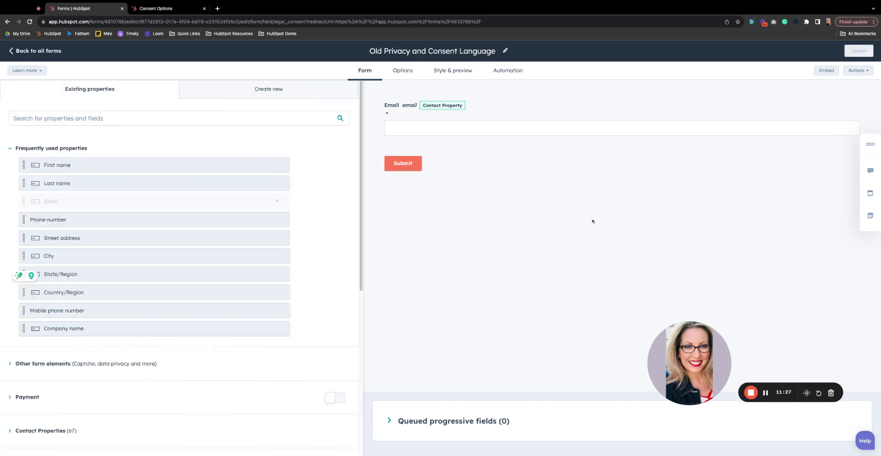
{"action": "scroll", "coordinate": [138, 314], "scroll_direction": "down", "scroll_amount": 3}
{"action": "left_click", "coordinate": [56, 255]}
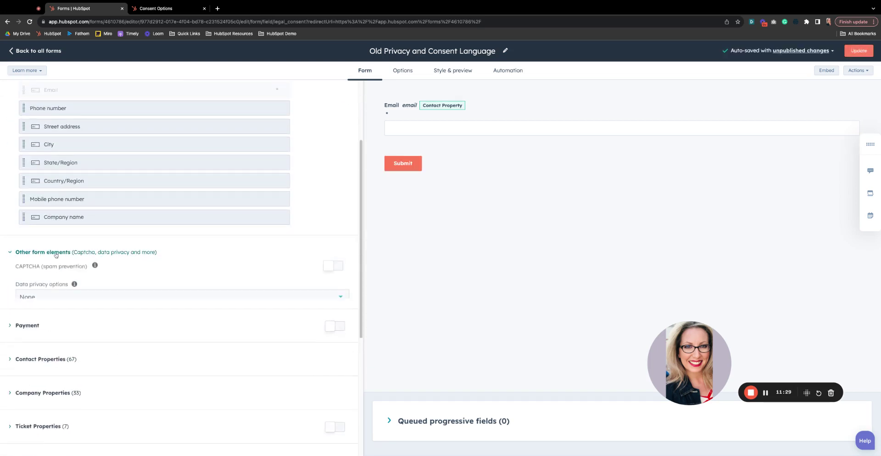
{"action": "left_click", "coordinate": [61, 299]}
{"action": "left_click", "coordinate": [61, 383]}
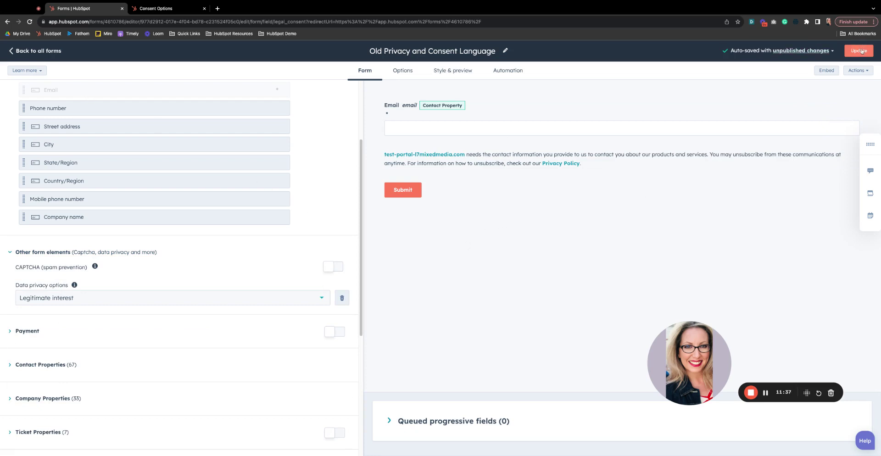
{"action": "left_click", "coordinate": [44, 51]}
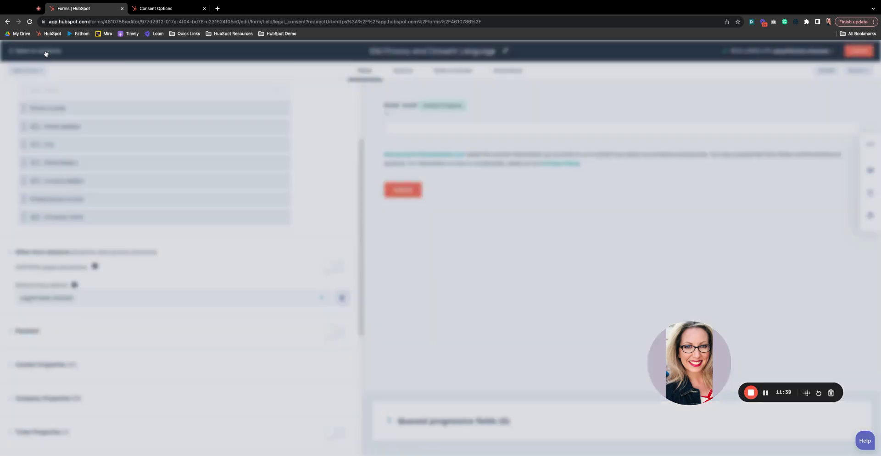
{"action": "left_click", "coordinate": [358, 124]}
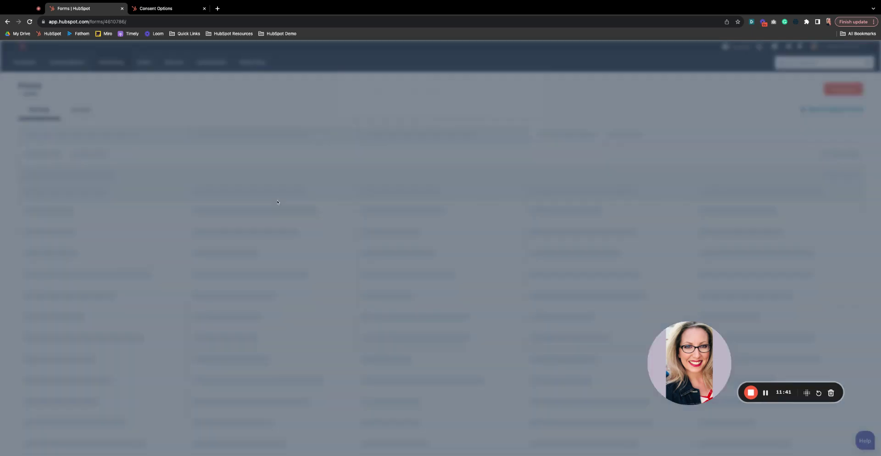